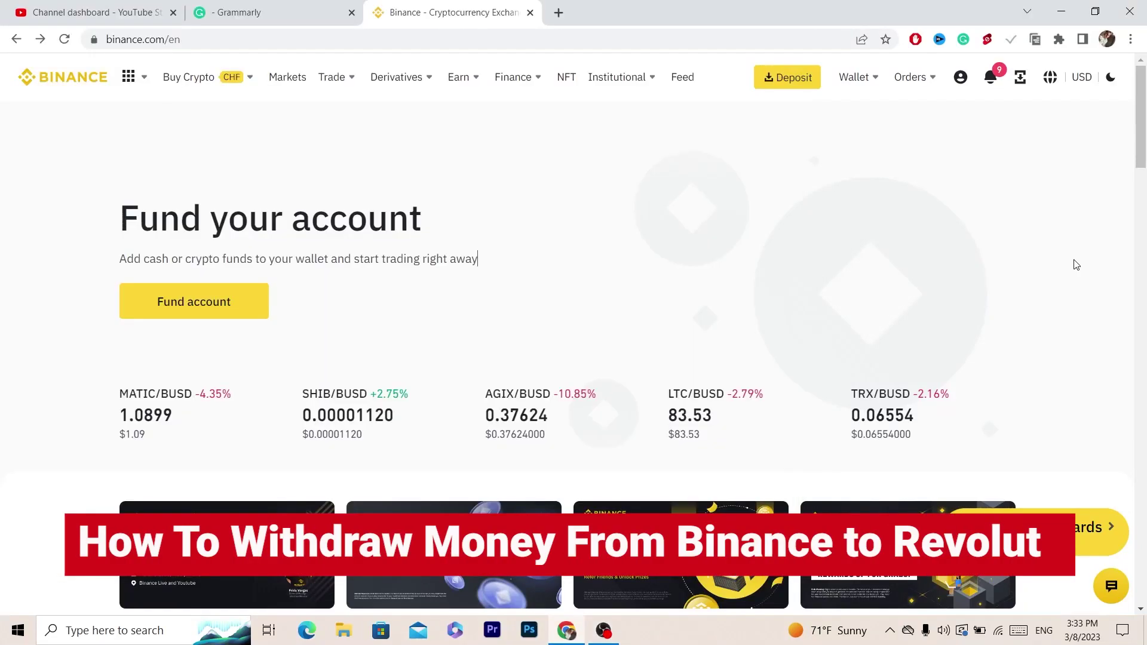
Step: Bring the Binance home page forward and display the Wallet menu's sections
left_click(1075, 264)
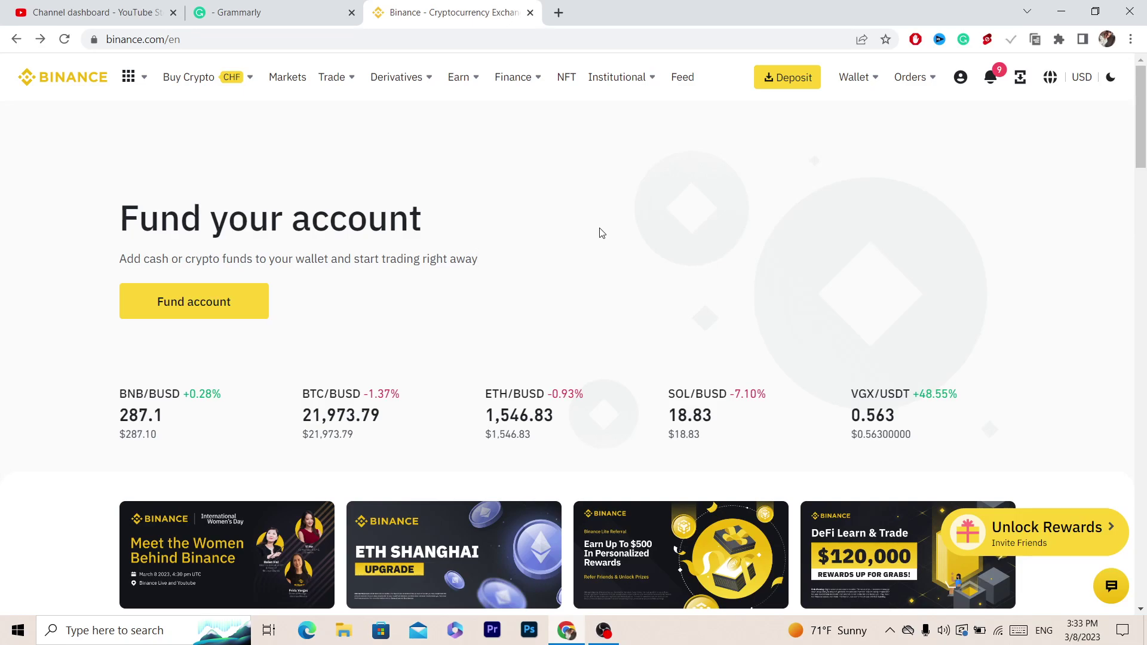
mouse_move(855, 78)
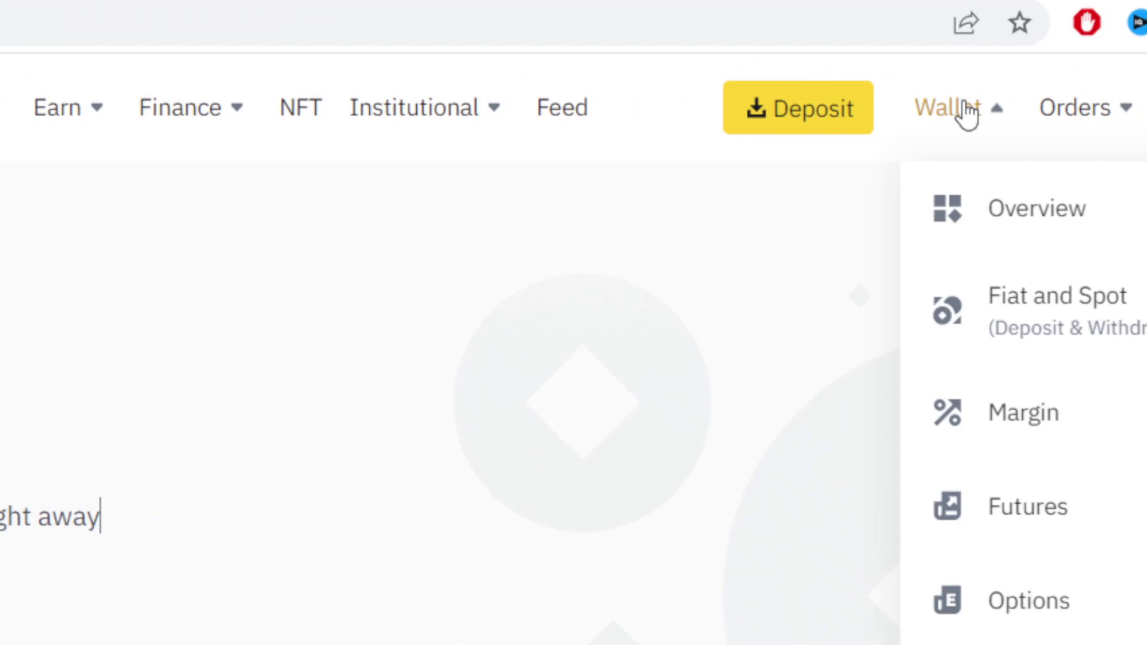
Step: On the Fiat and Spot wallet, start a transfer from Fiat and Spot to Funding
left_click(1050, 325)
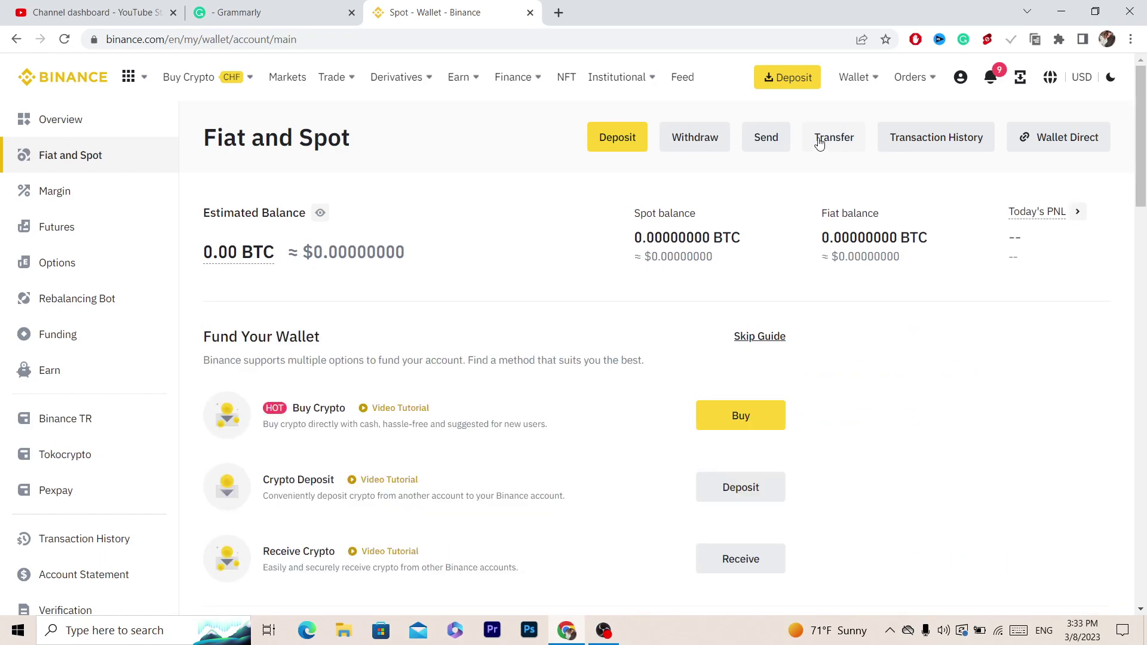
left_click(847, 141)
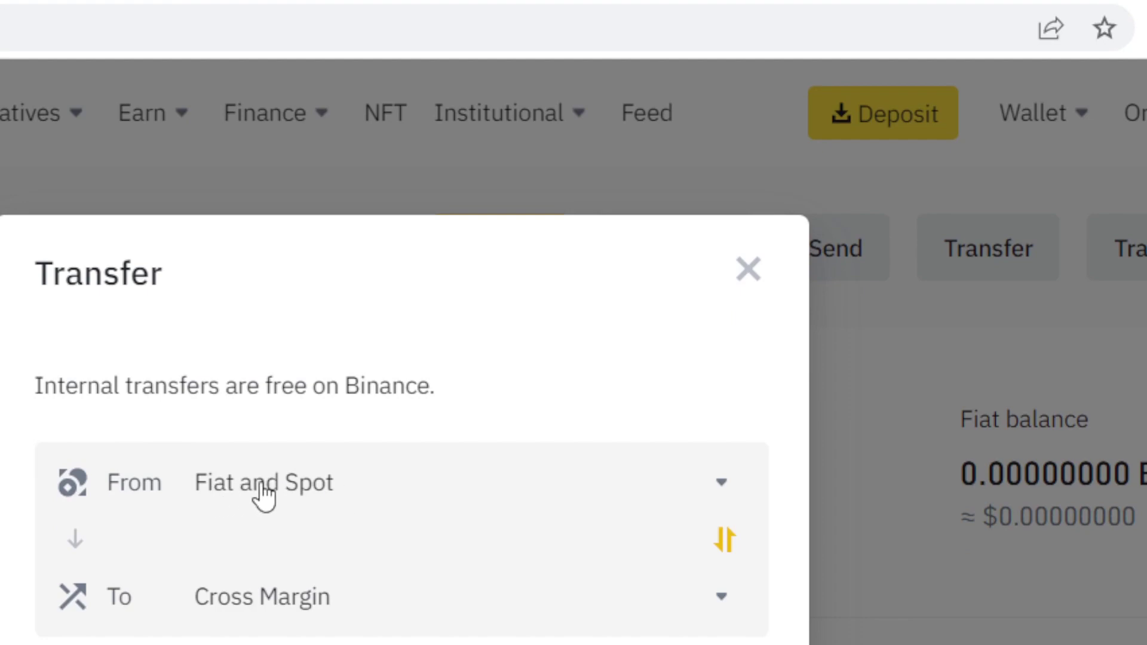
left_click(262, 486)
left_click(286, 559)
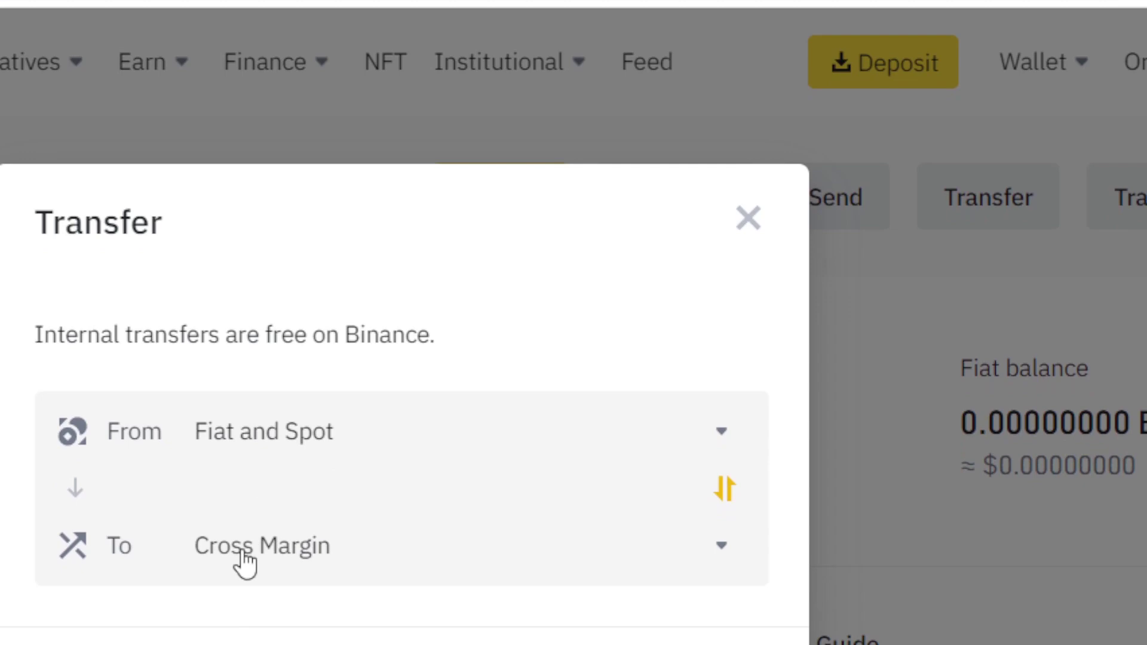
left_click(246, 548)
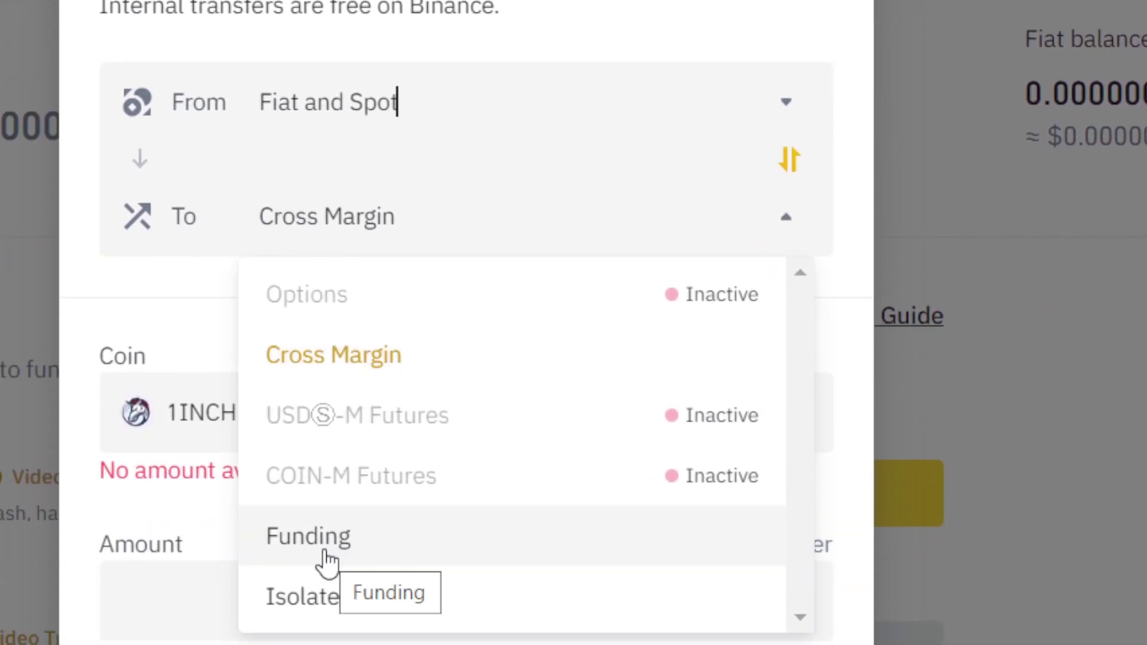
left_click(325, 546)
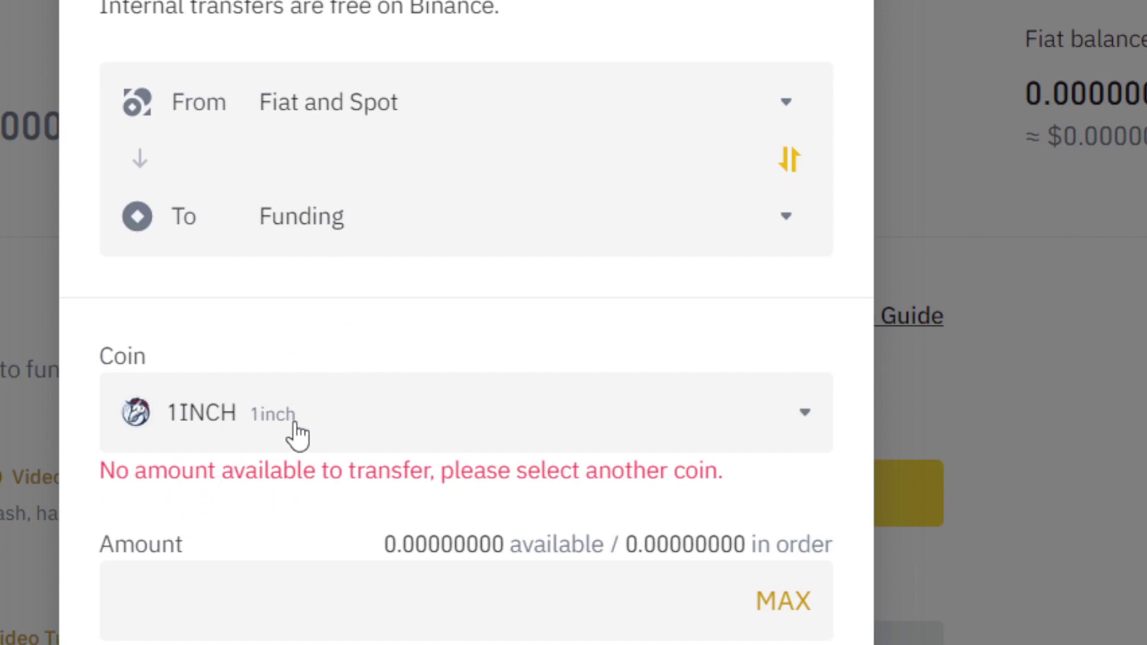
Step: Search for USDT and choose it as the coin to transfer
left_click(237, 418)
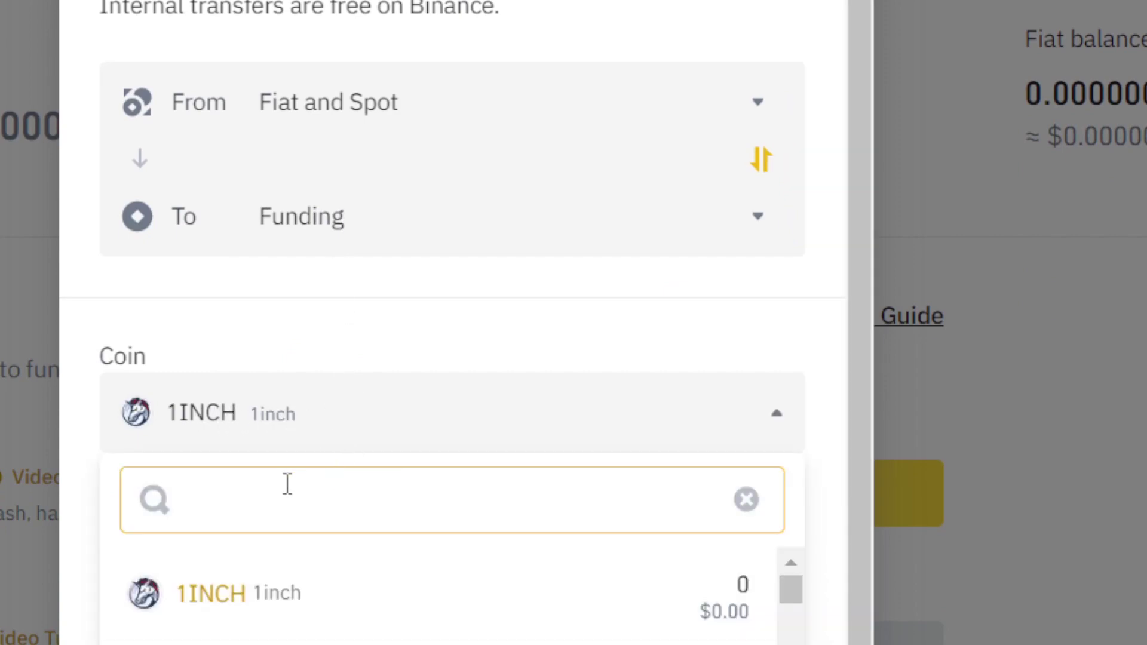
type("USDT")
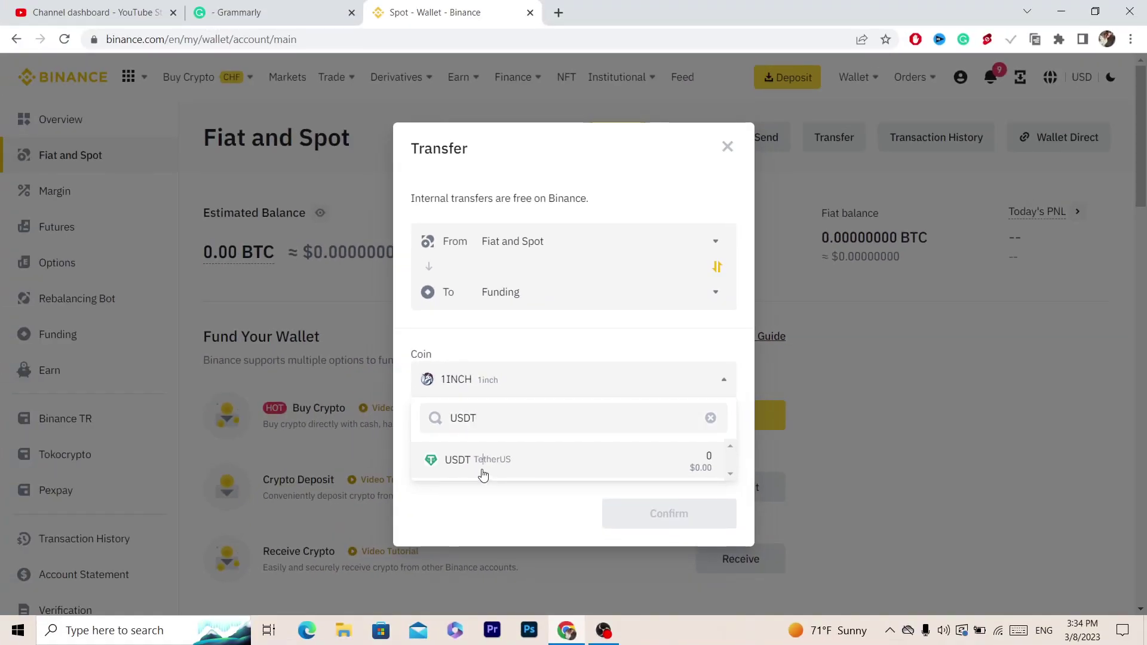
left_click(254, 615)
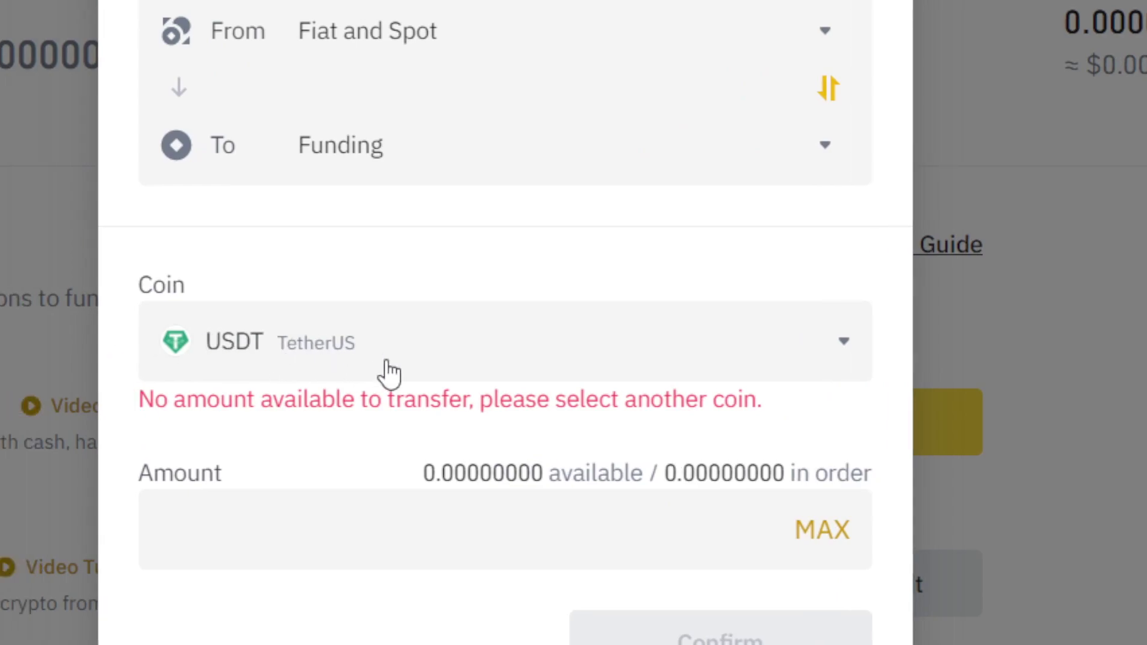
Step: Enter 200 as the transfer amount, then close the rejected transfer dialog
left_click(198, 543)
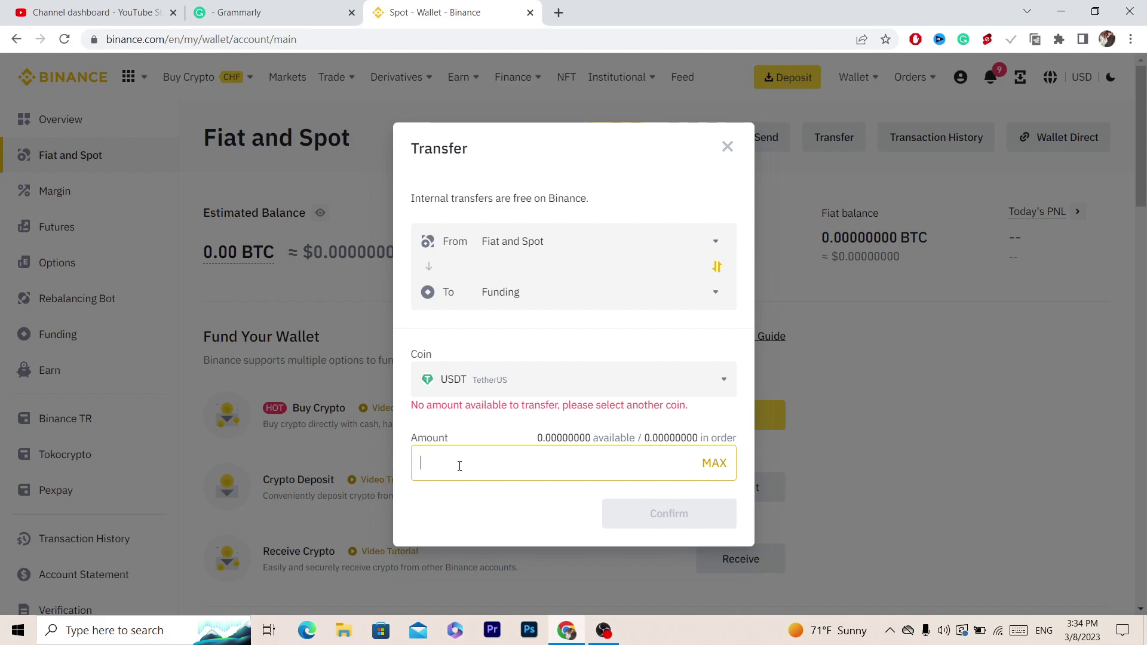
type("200")
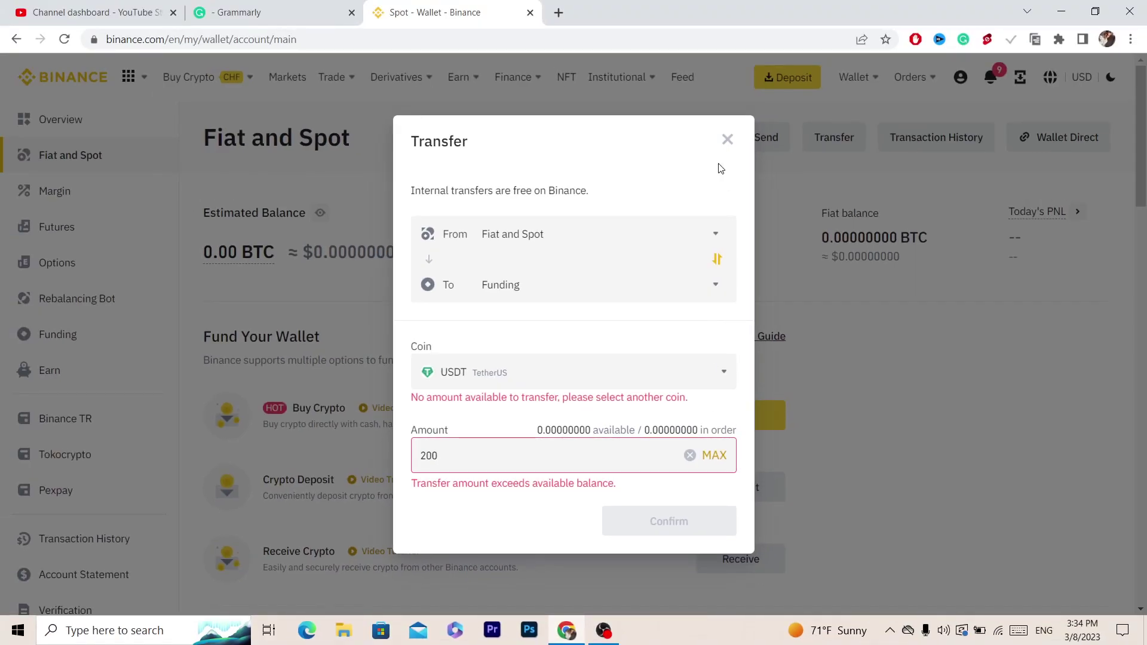
left_click(729, 141)
Step: Go through the account Security settings to the empty P2P Payment methods page
mouse_move(958, 95)
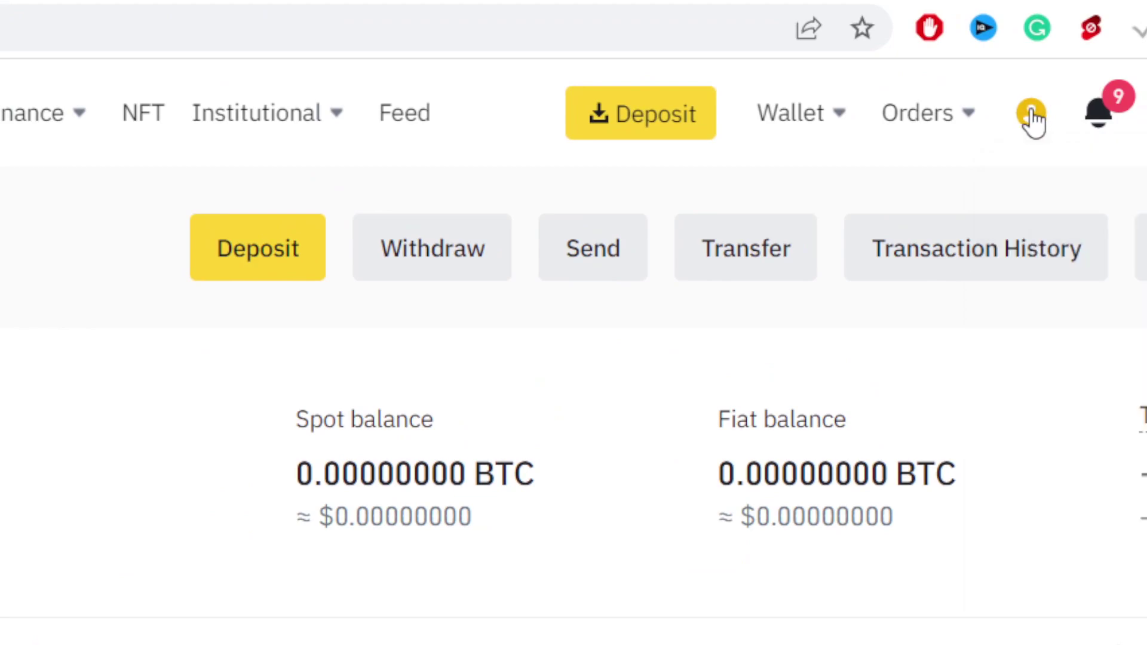
mouse_move(1031, 116)
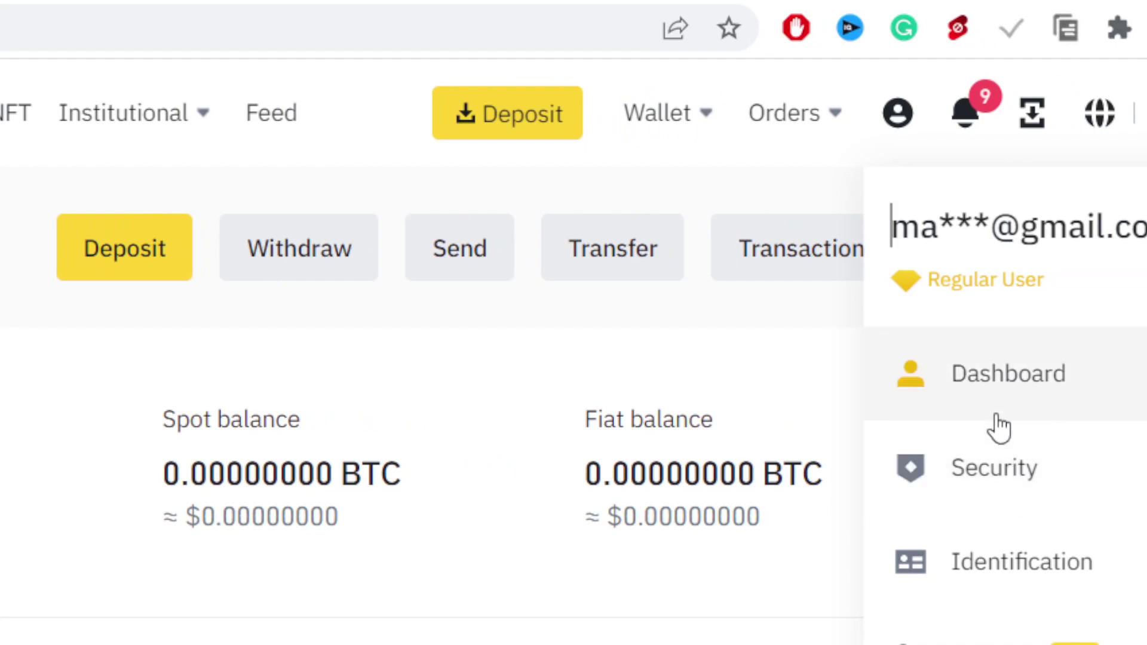
left_click(996, 477)
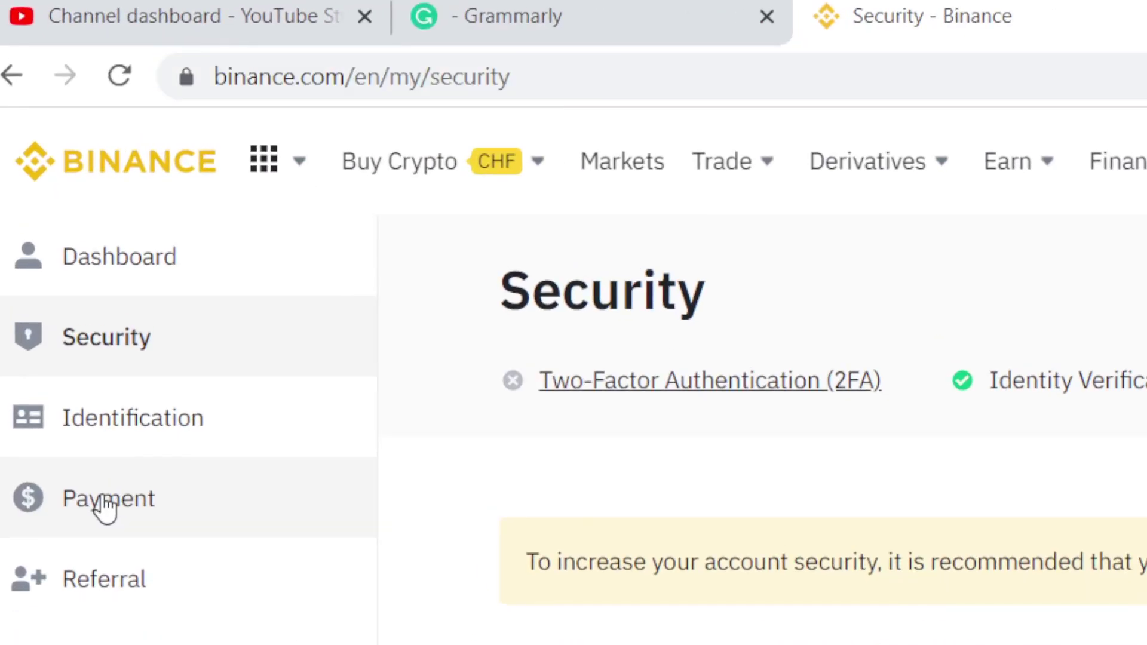
left_click(64, 227)
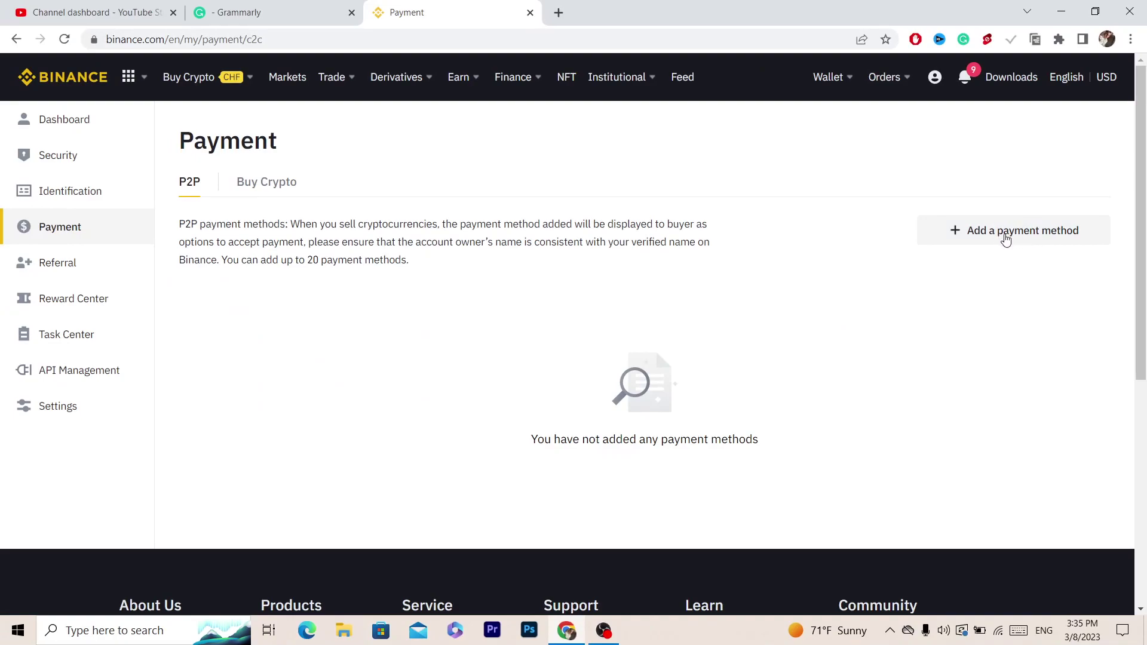
Step: Add a new payment method by searching 'REV' in the full list and choosing Revolut
left_click(1006, 239)
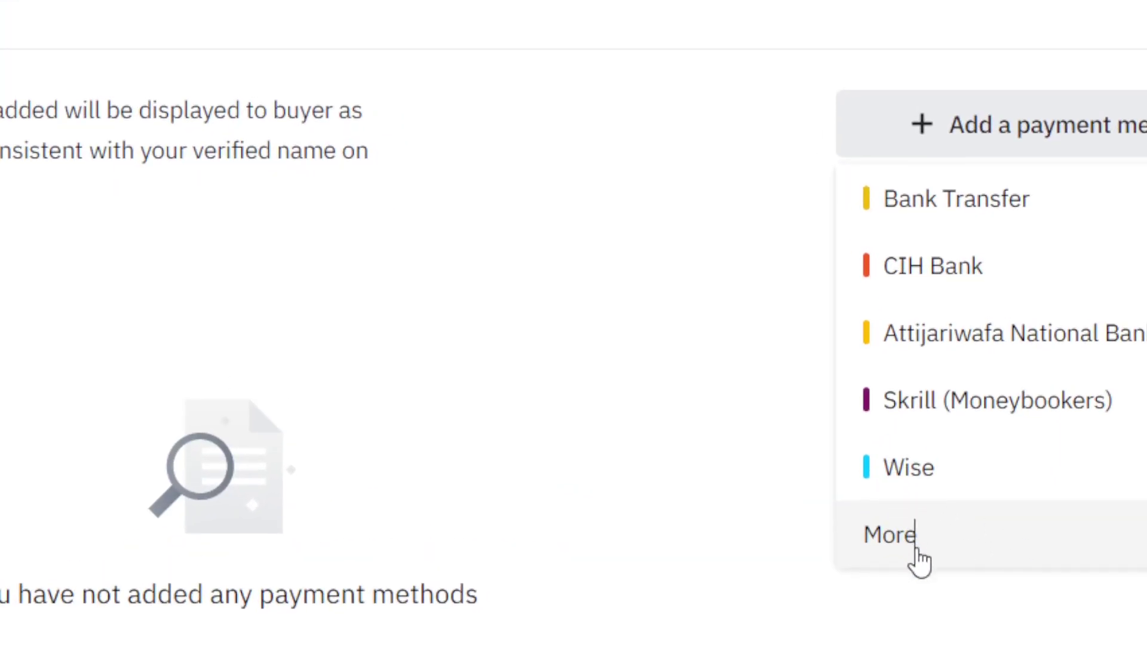
left_click(913, 553)
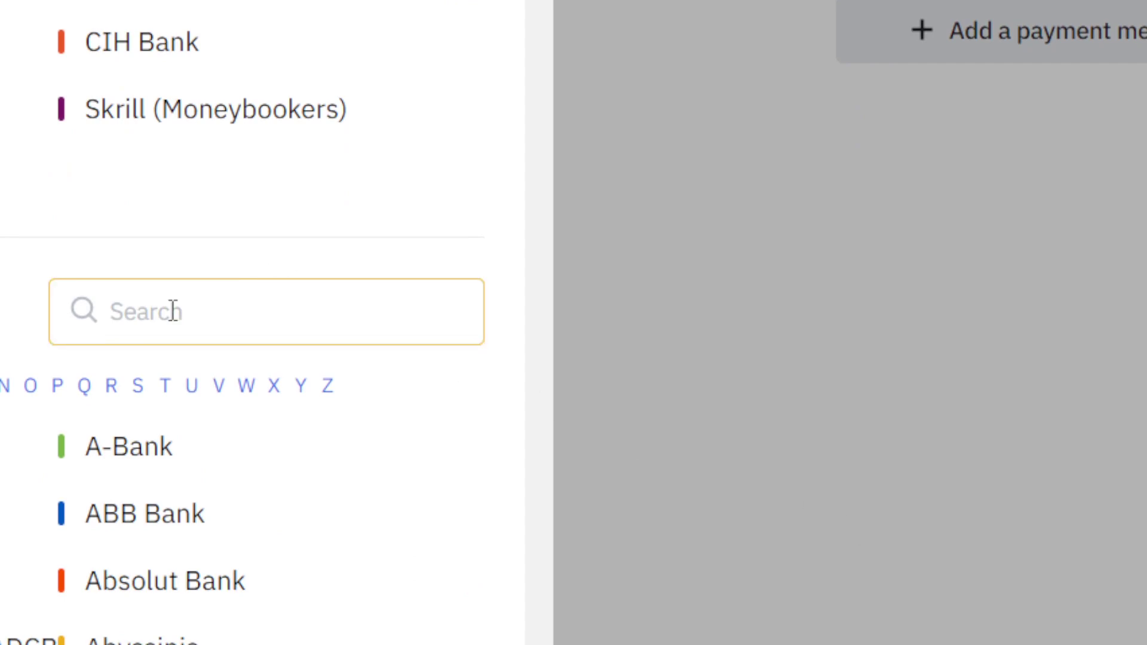
left_click(173, 311)
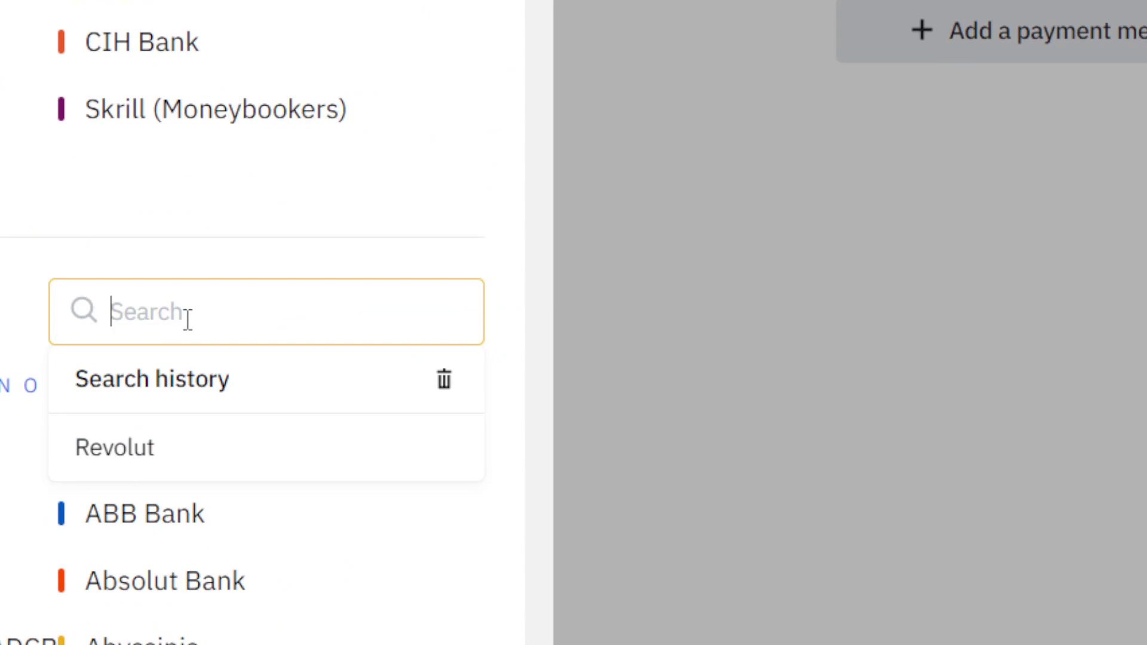
type("RE")
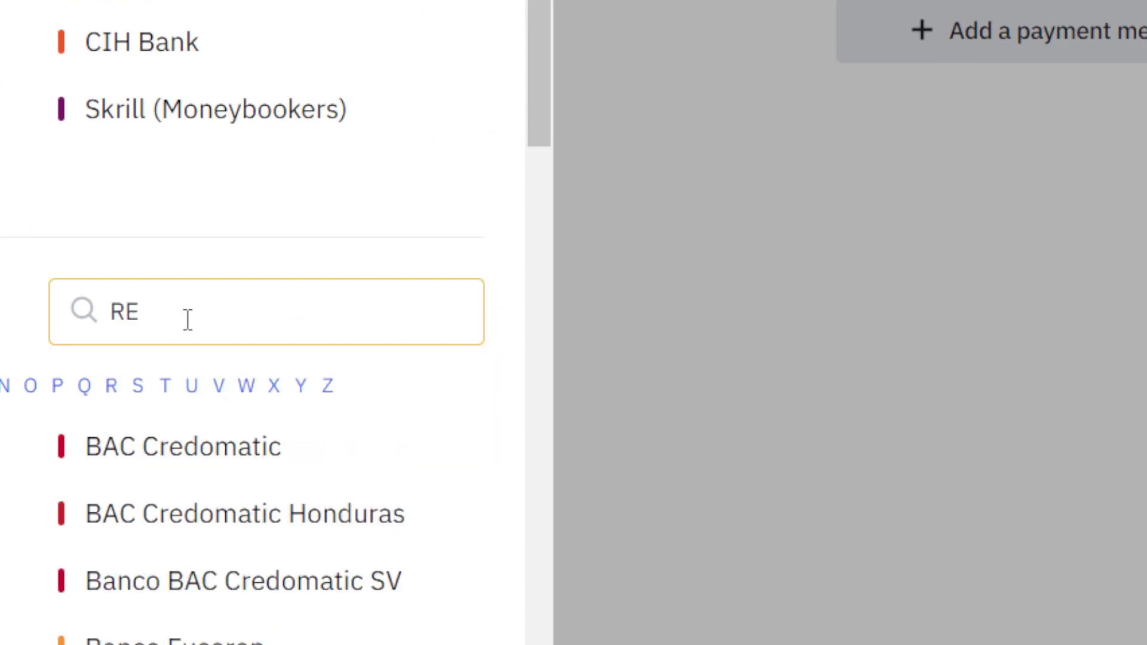
type("VL")
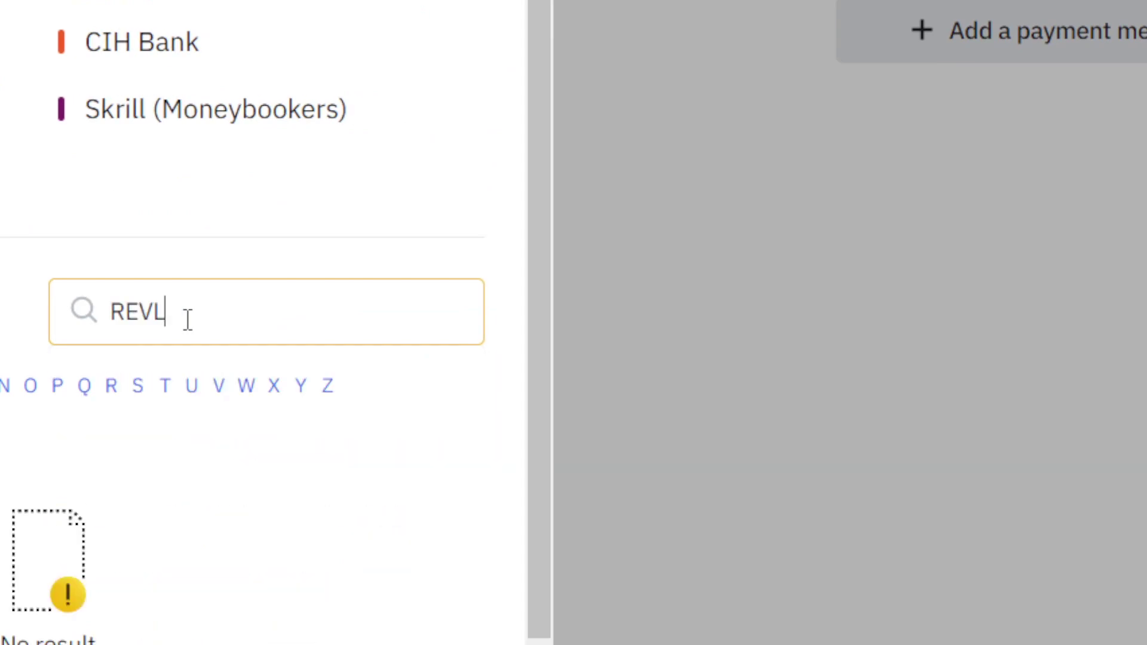
key("BackSpace")
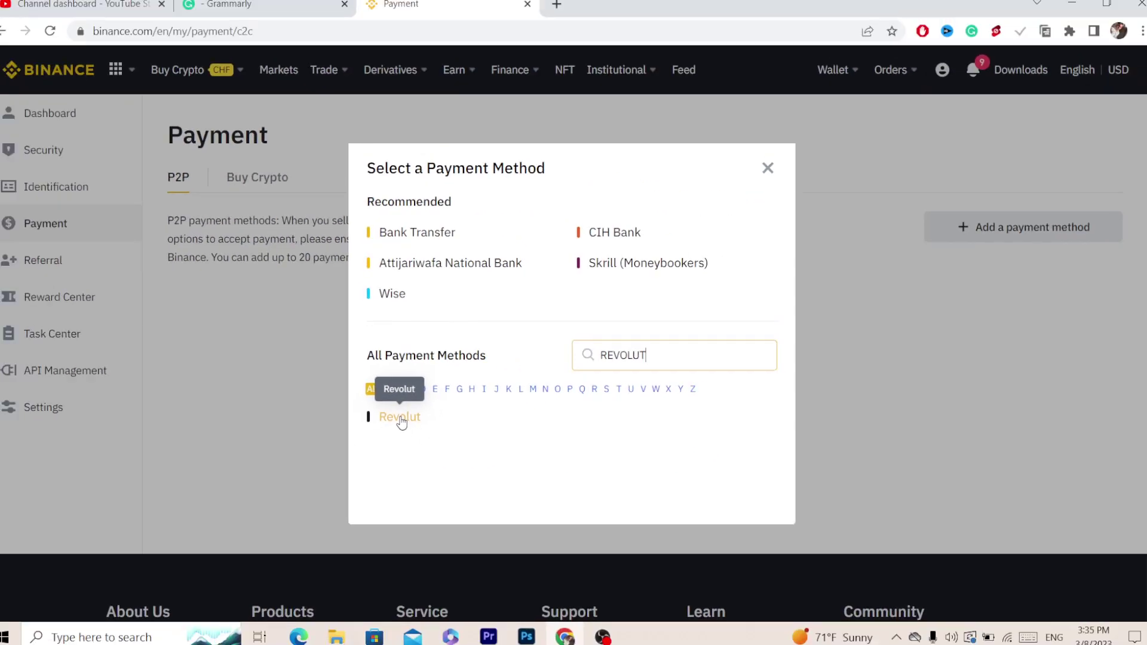
left_click(400, 418)
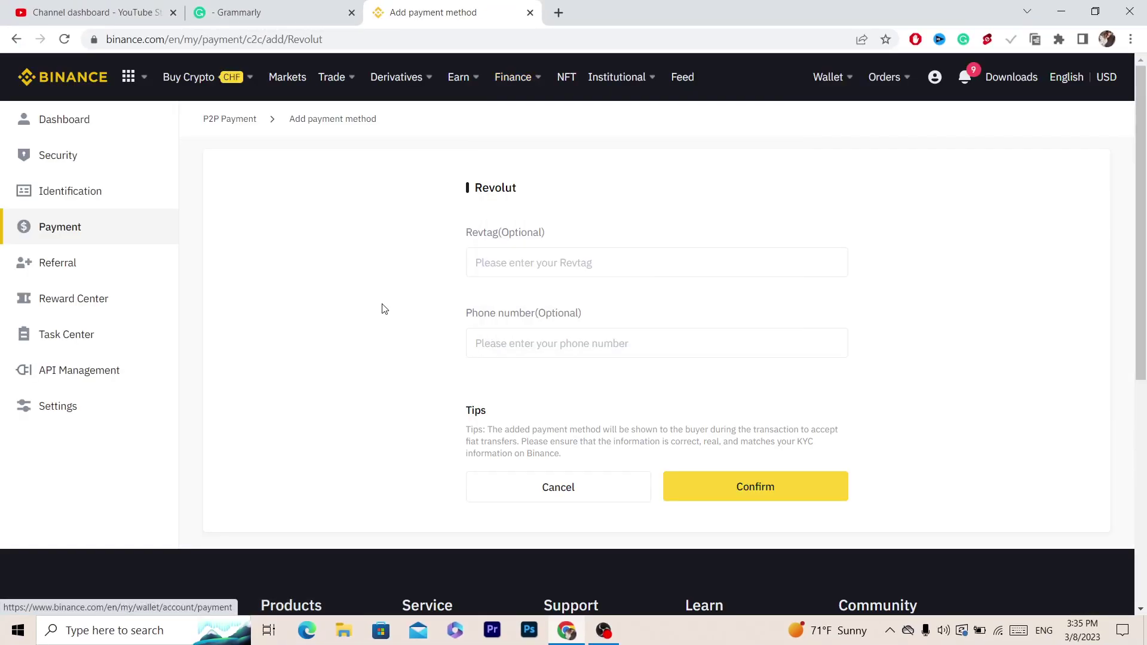
Step: Leave the Revolut Revtag and phone number fields blank and bring up the Trade menu
left_click(545, 272)
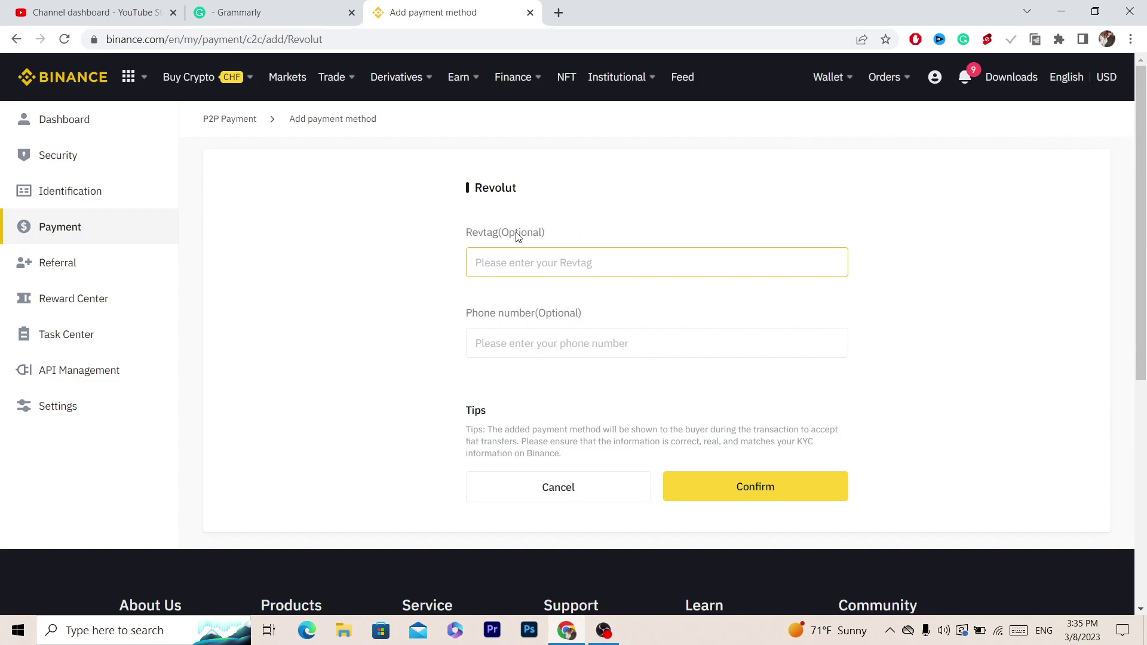
triple_click(536, 233)
left_click(549, 262)
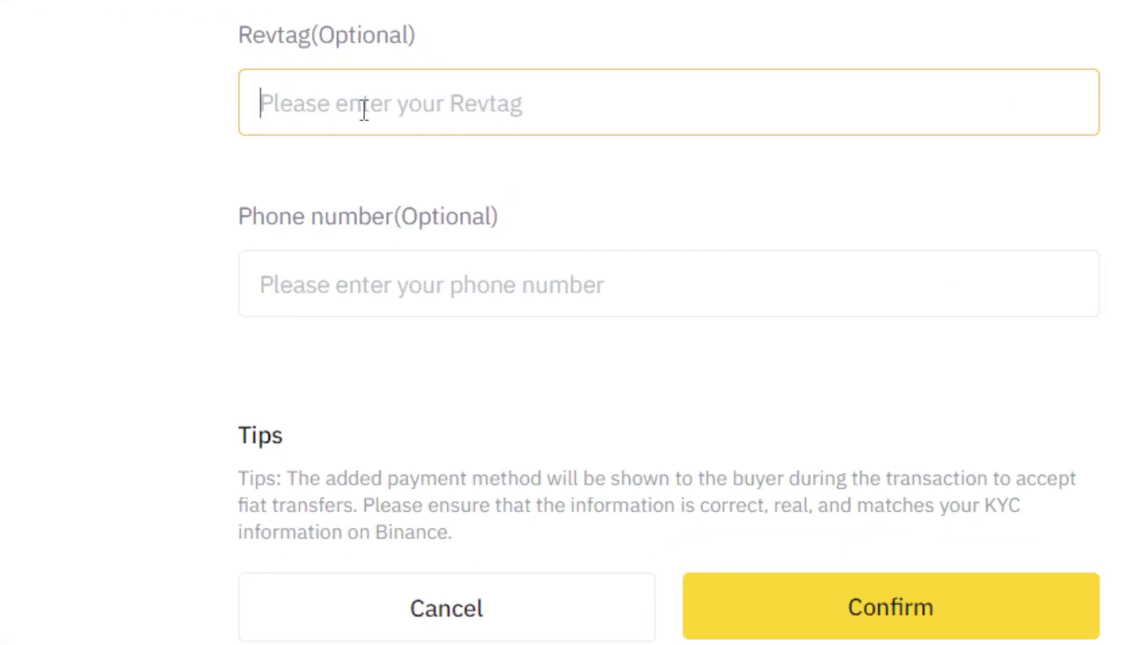
left_click(339, 293)
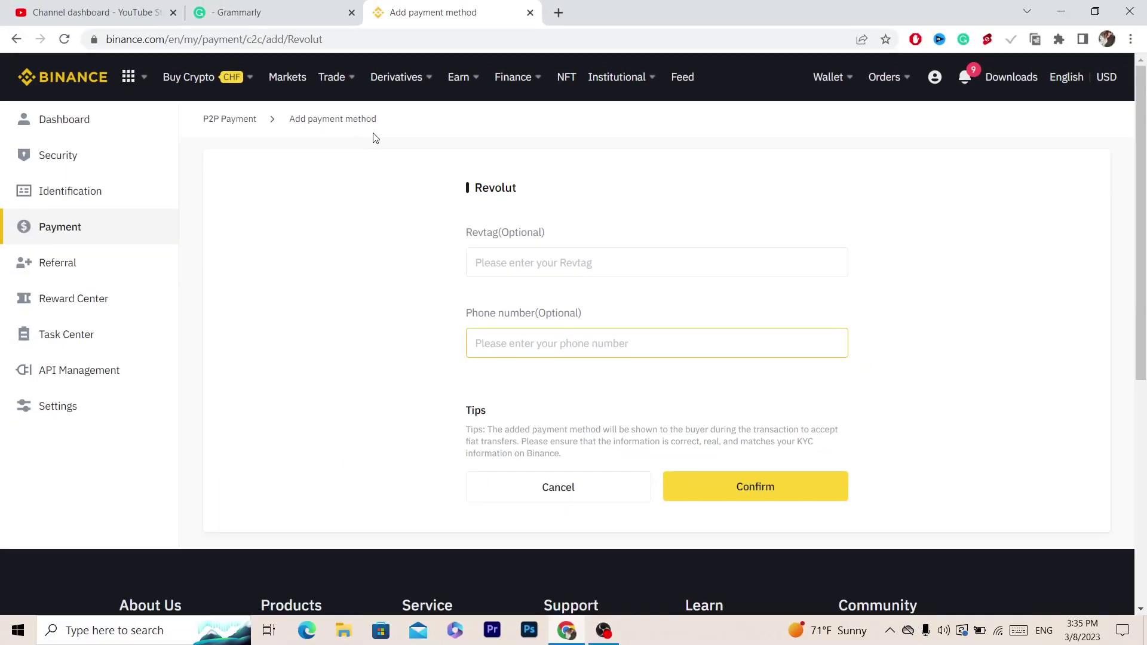
mouse_move(341, 80)
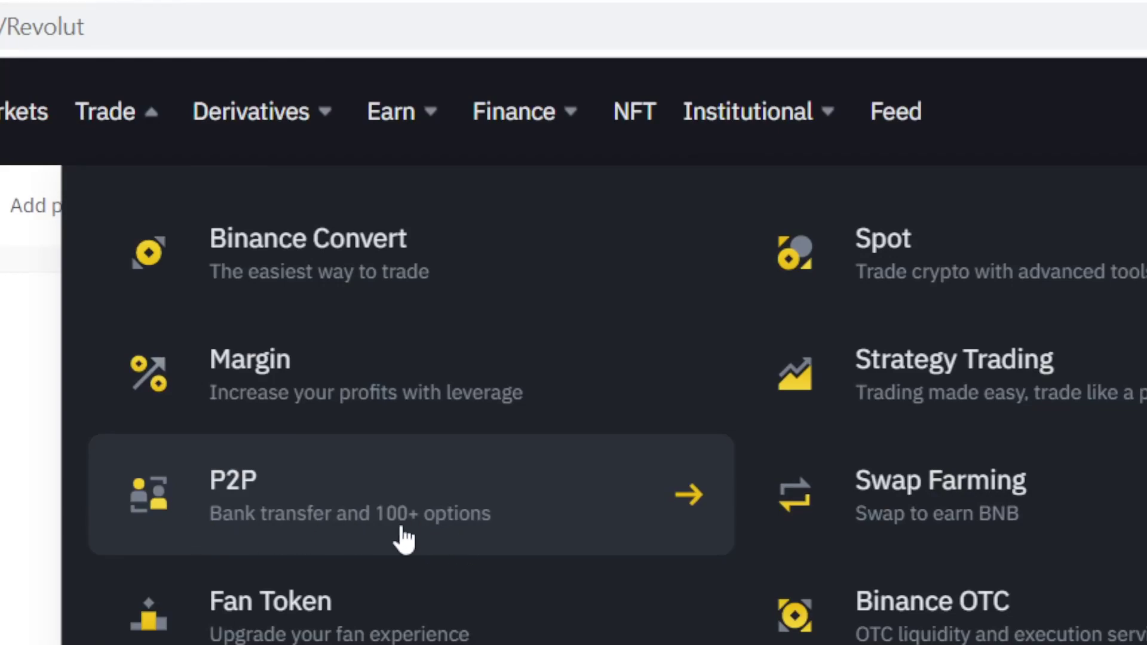
Step: Open the P2P marketplace and switch it from Buy to Sell USDT offers
left_click(356, 522)
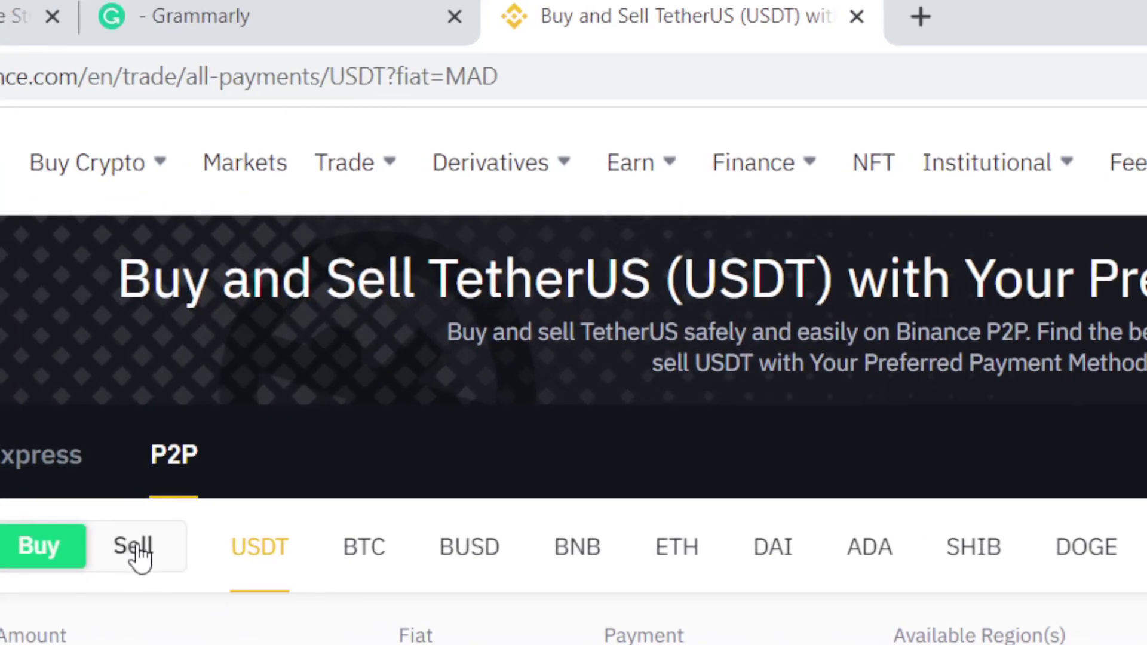
left_click(141, 557)
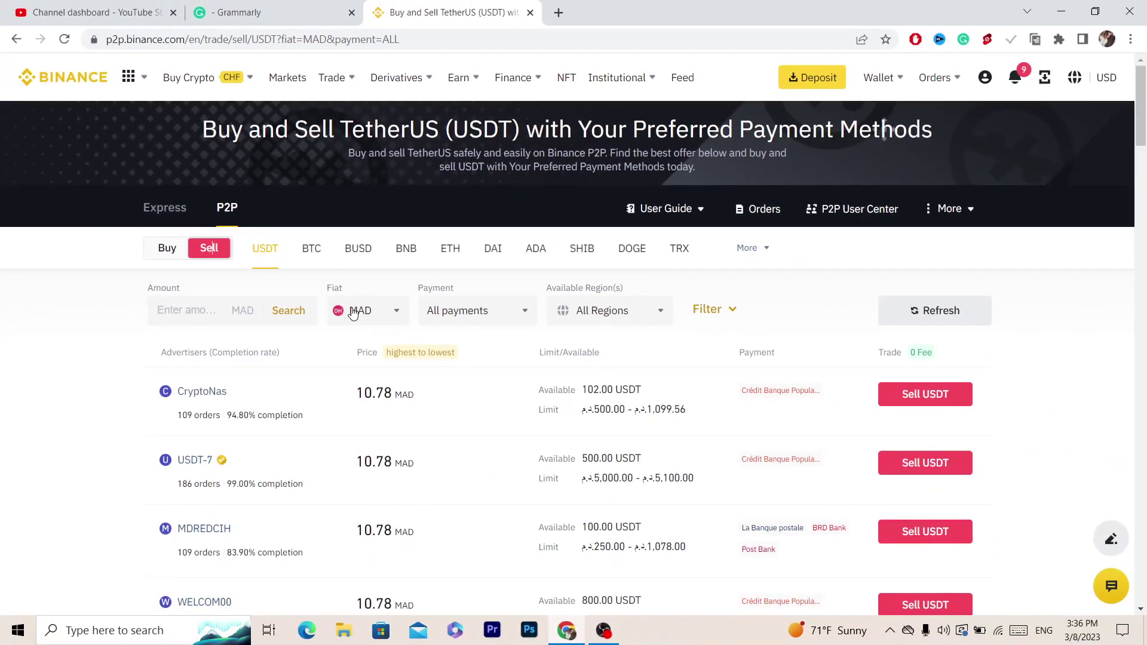
Step: Change the P2P fiat currency from MAD to EUR
left_click(357, 314)
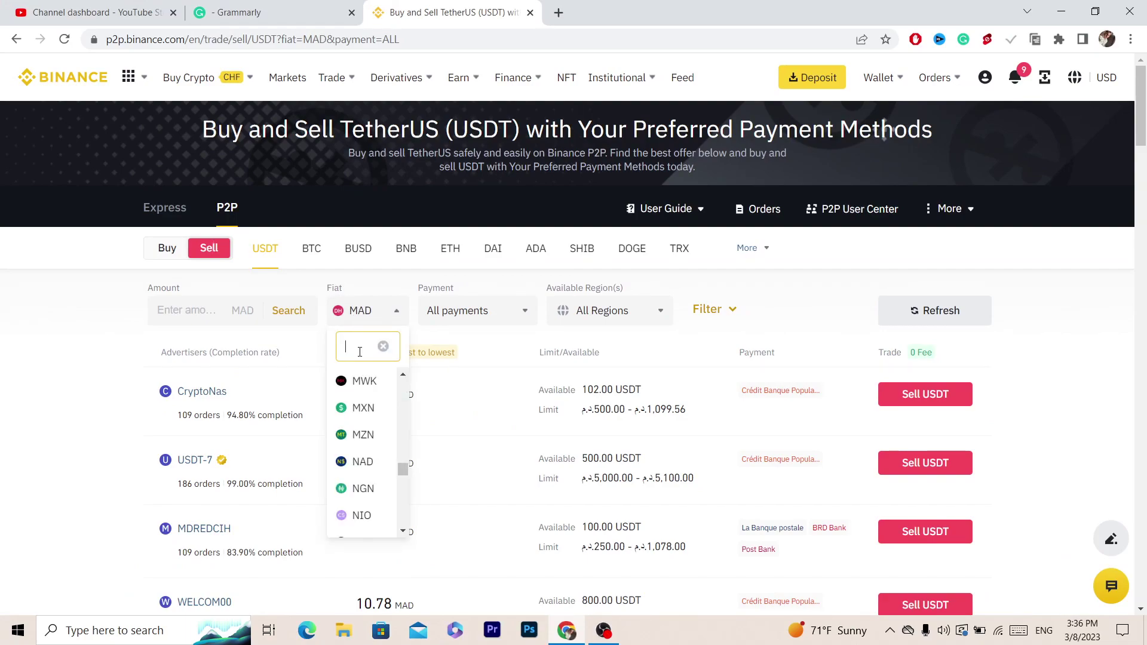
type("eu")
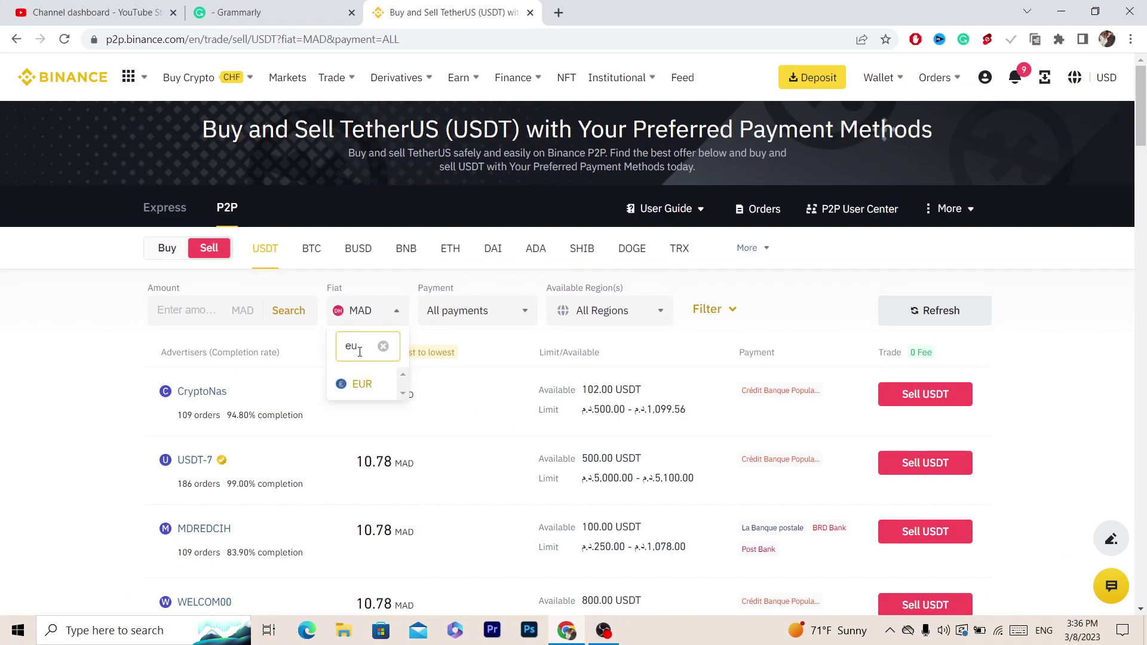
left_click(364, 384)
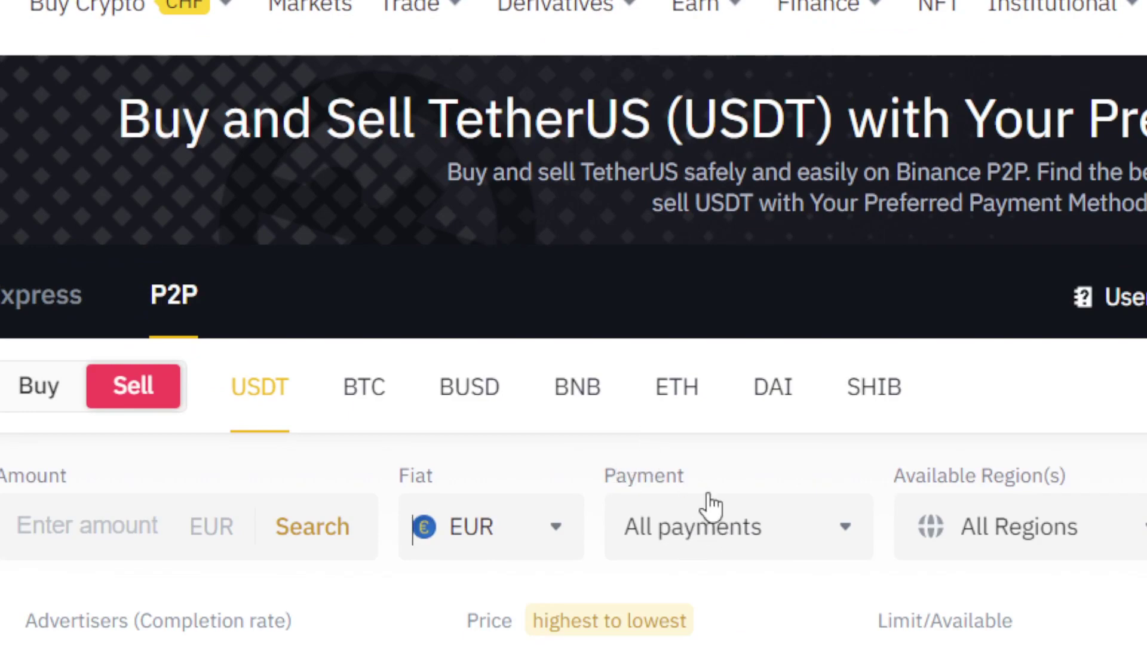
Step: Filter the EUR Sell USDT offers to Revolut payments only
left_click(733, 537)
scroll(733, 549, "down", 1)
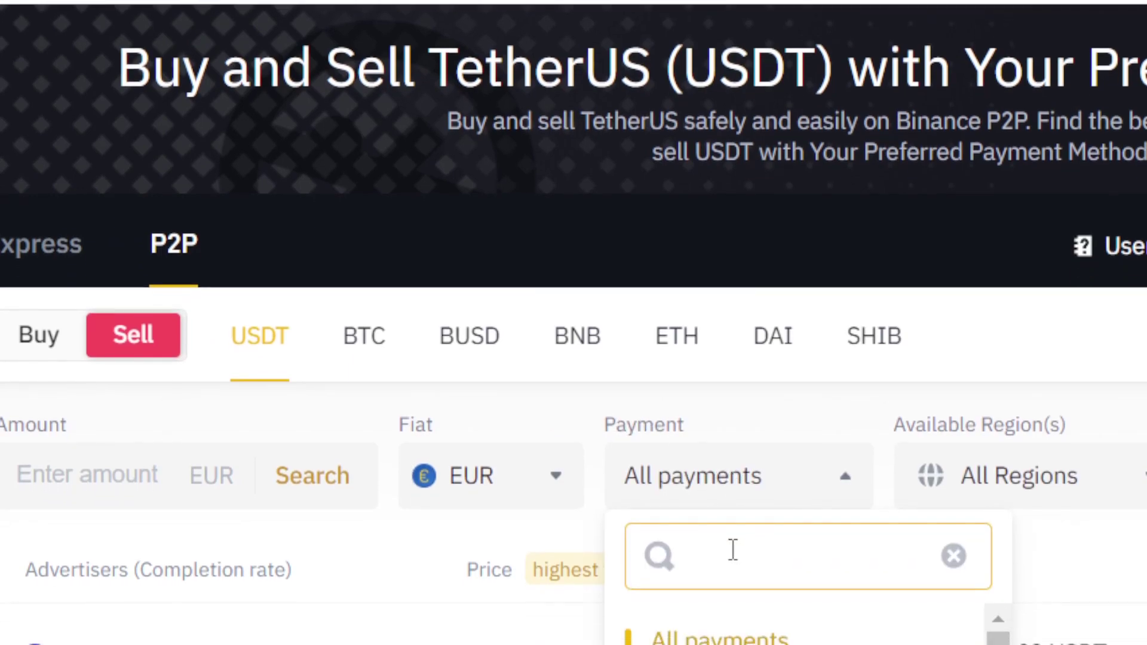
scroll(733, 550, "down", 4)
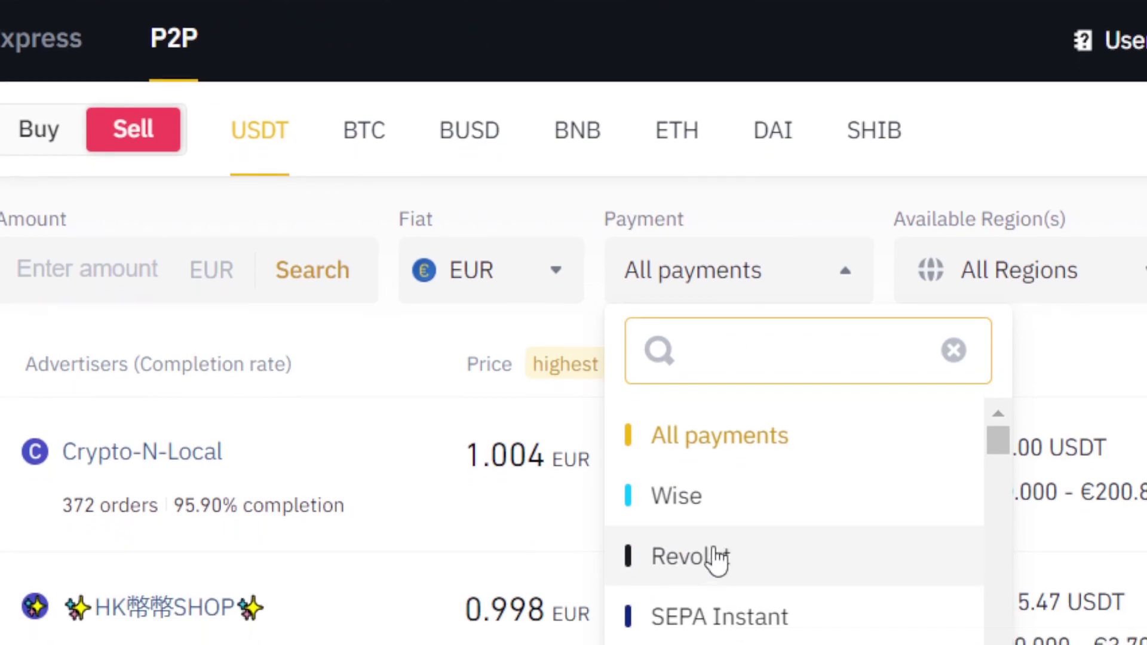
left_click(710, 546)
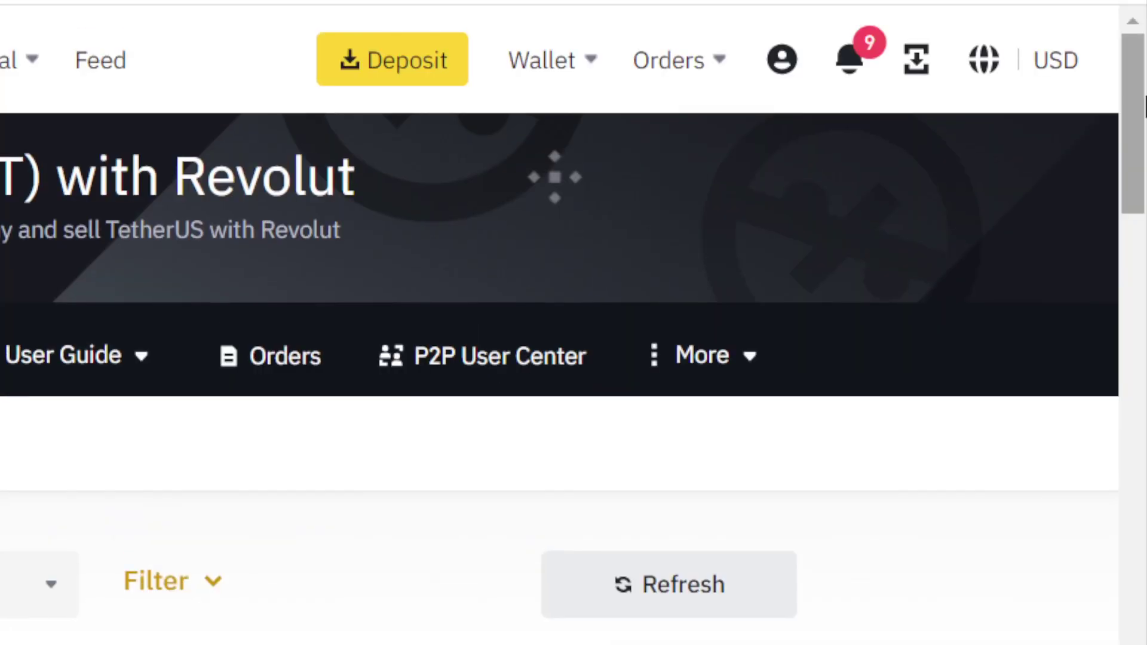
scroll(1144, 105, "down", 3)
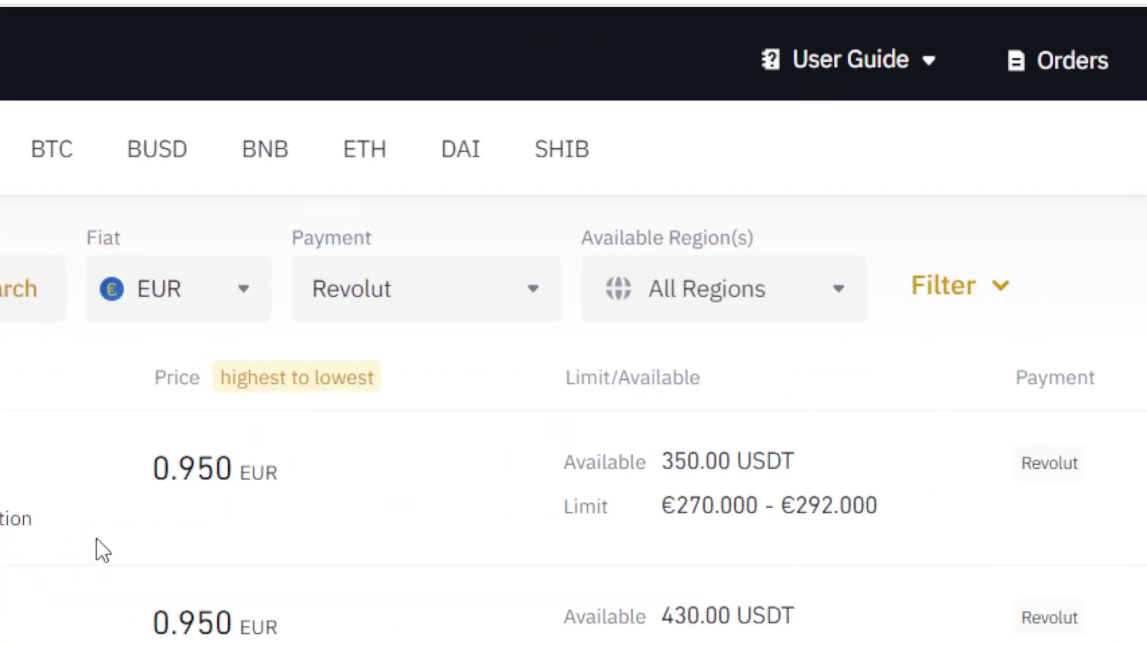
triple_click(100, 521)
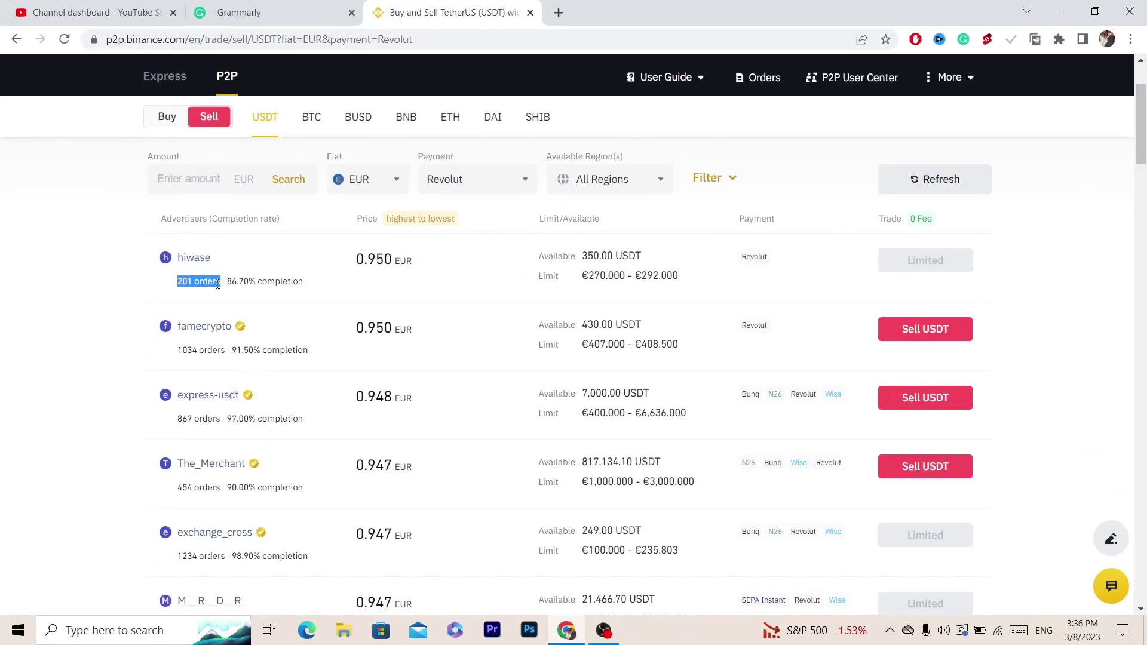
double_click(218, 284)
left_click_drag(221, 353, 186, 355)
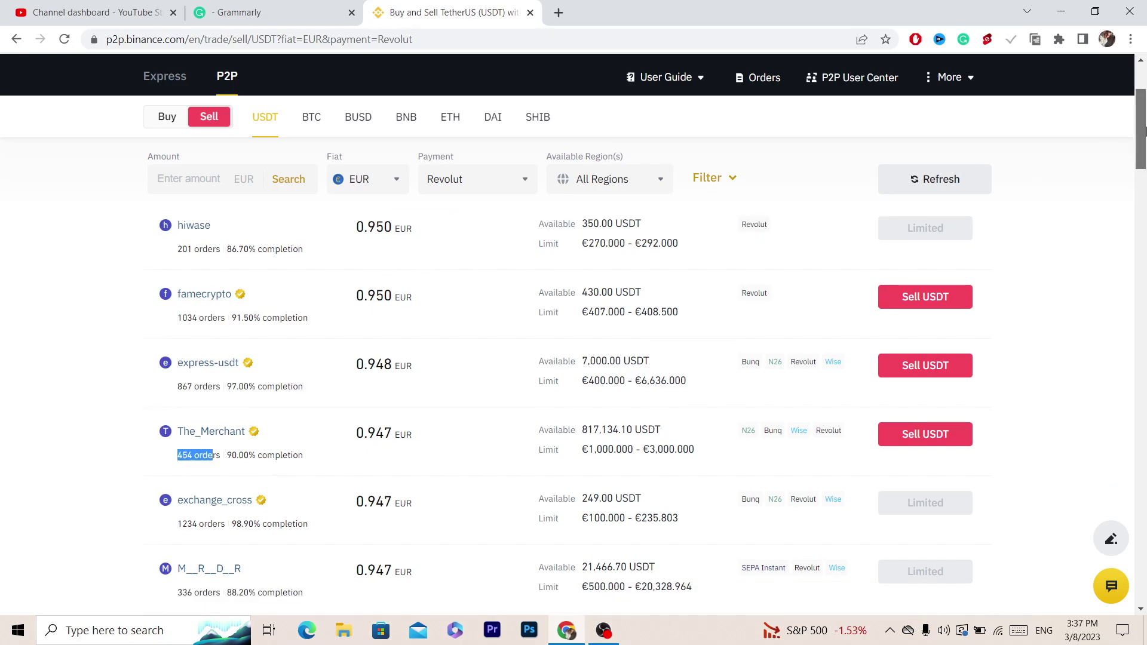
scroll(579, 281, "down", 2)
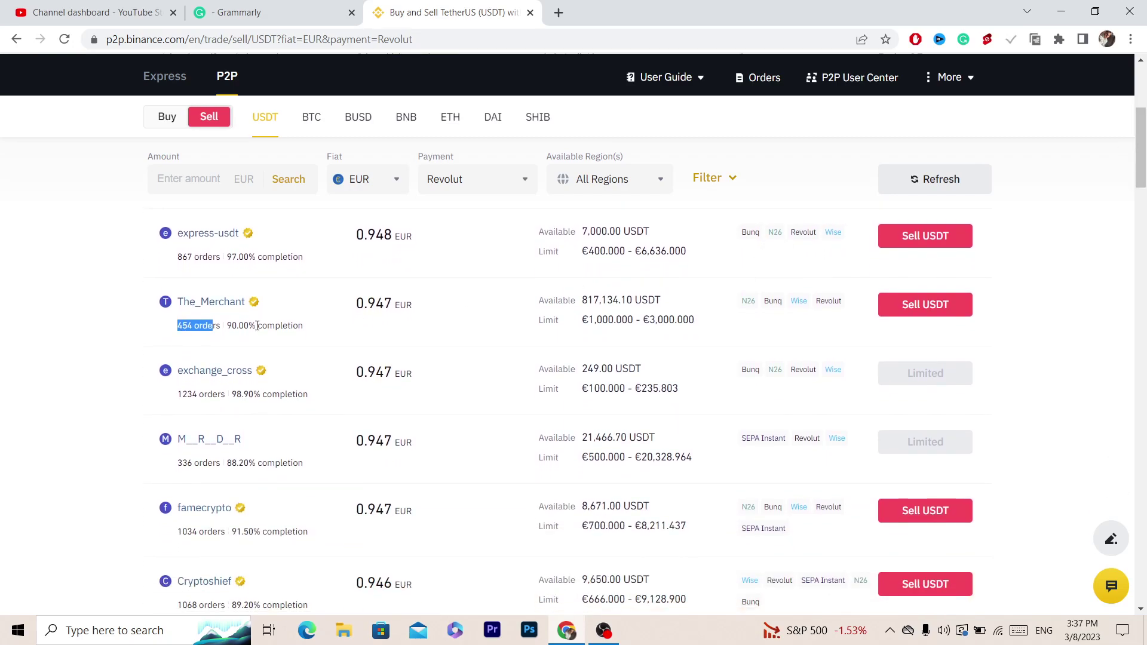
triple_click(208, 393)
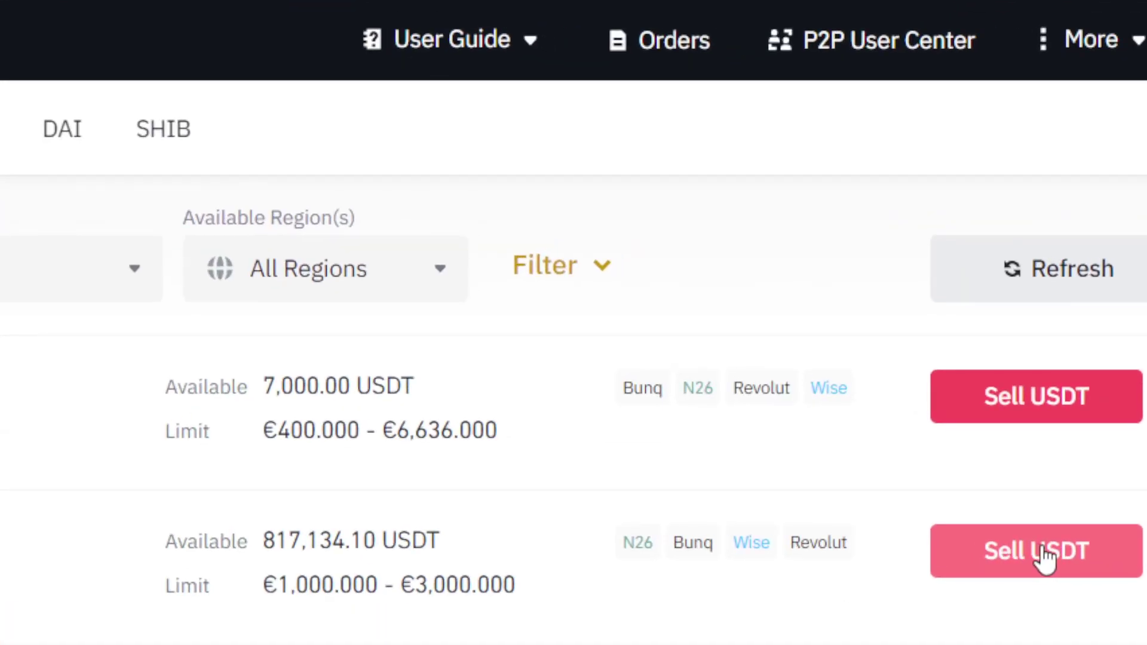
left_click(931, 309)
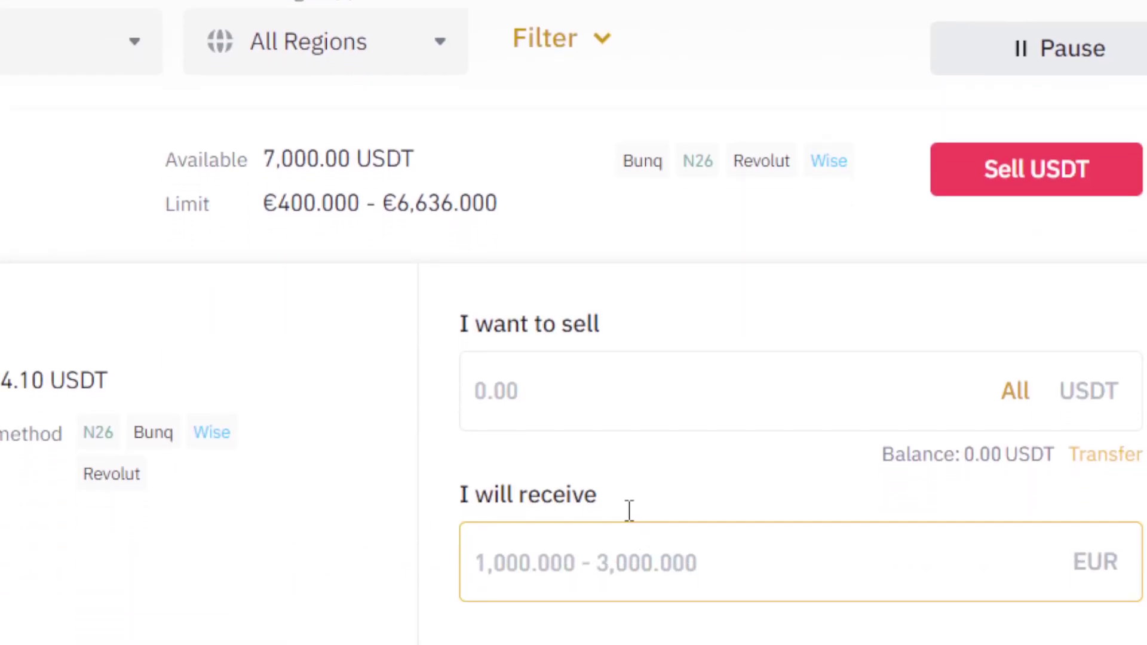
type("200")
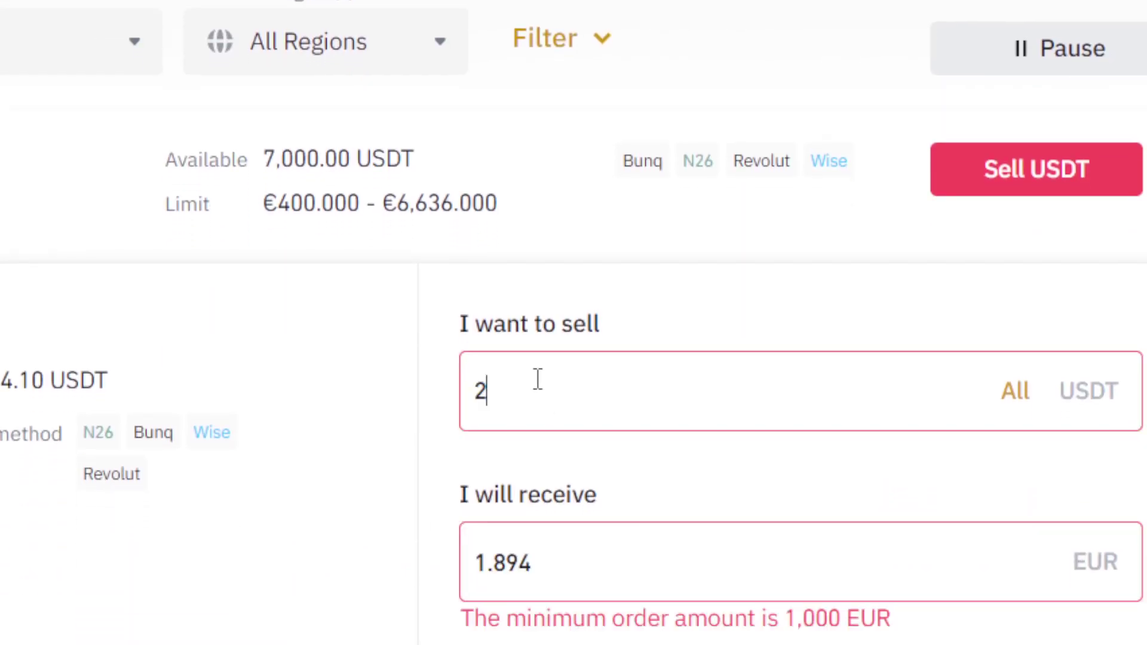
double_click(594, 402)
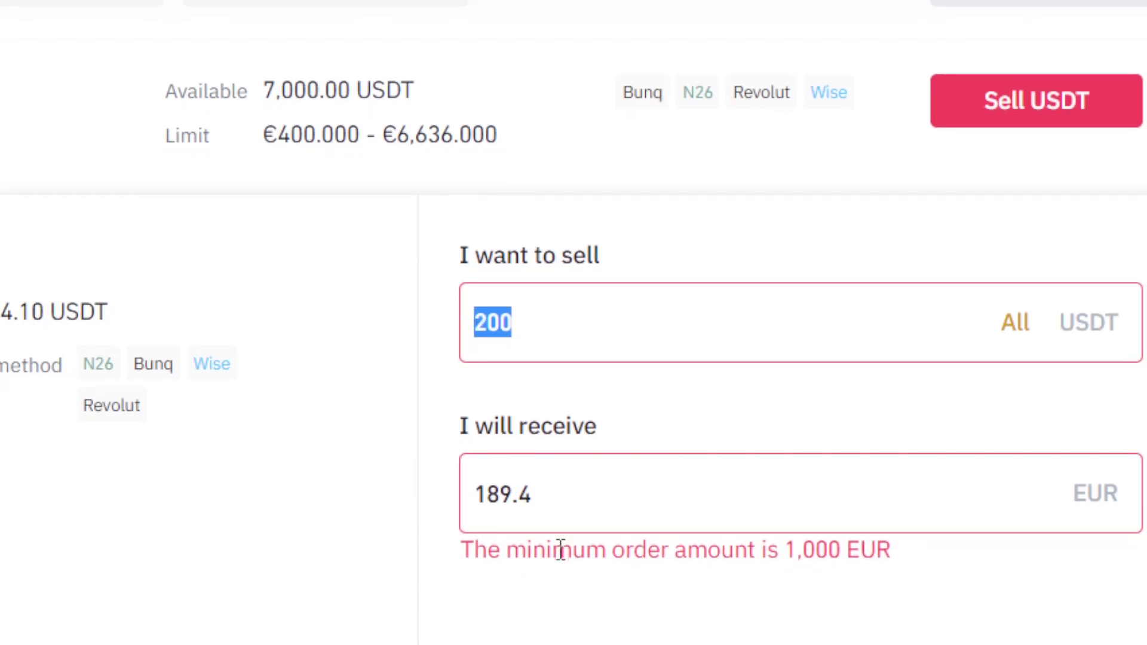
left_click_drag(555, 579, 922, 602)
left_click(923, 603)
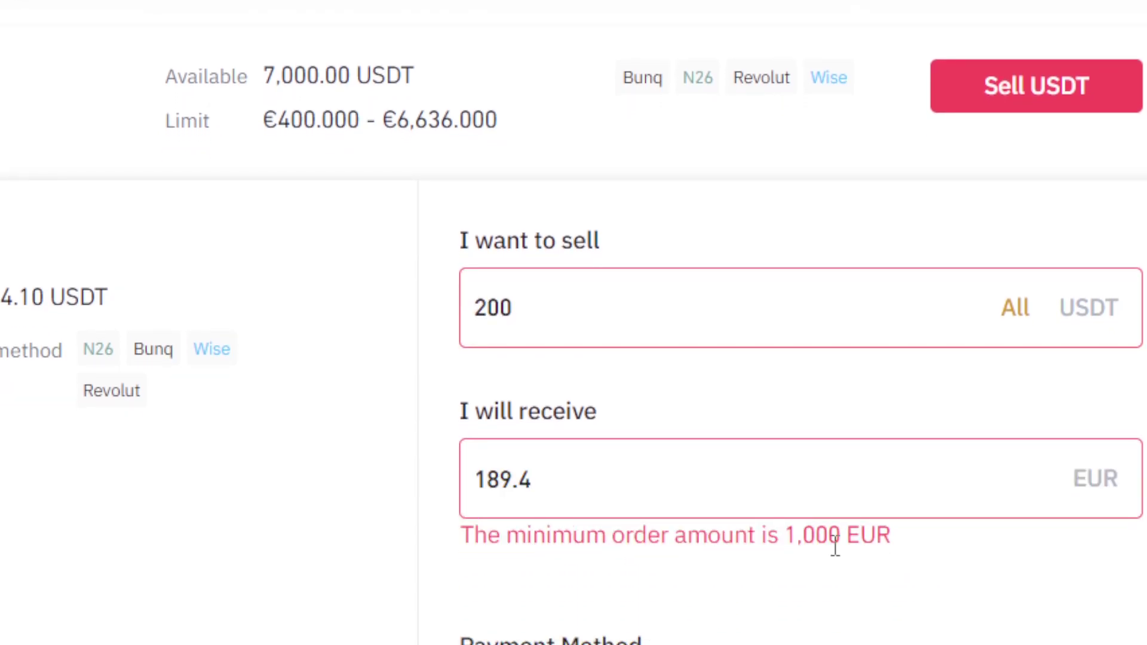
triple_click(756, 540)
left_click(580, 313)
double_click(579, 312)
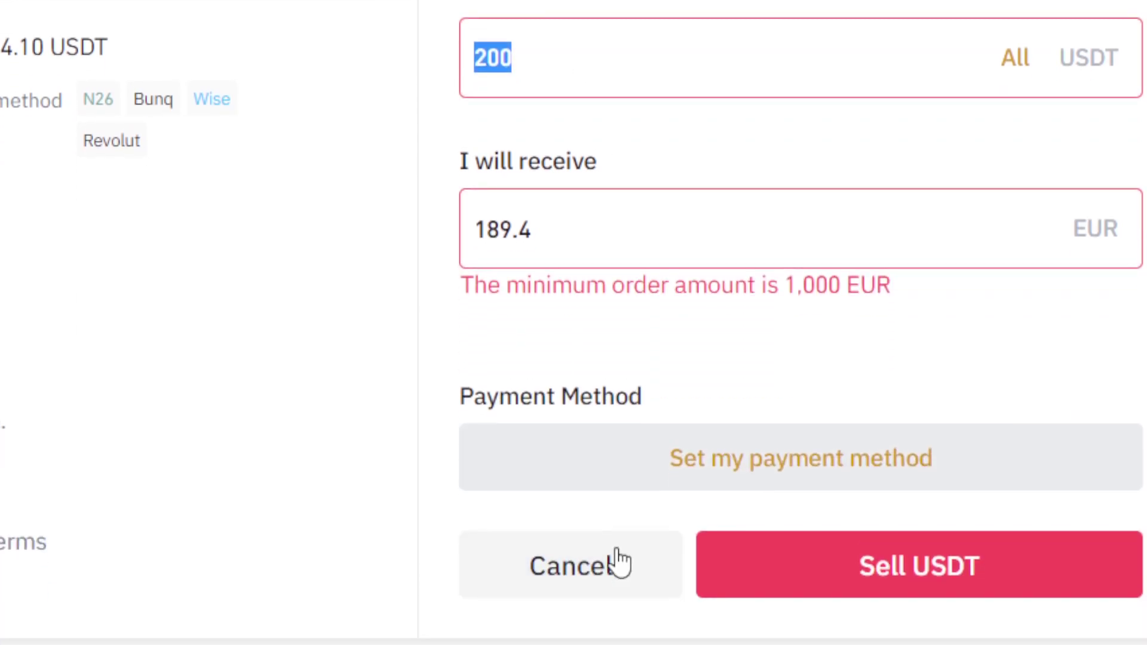
left_click(615, 563)
scroll(1144, 104, "down", 3)
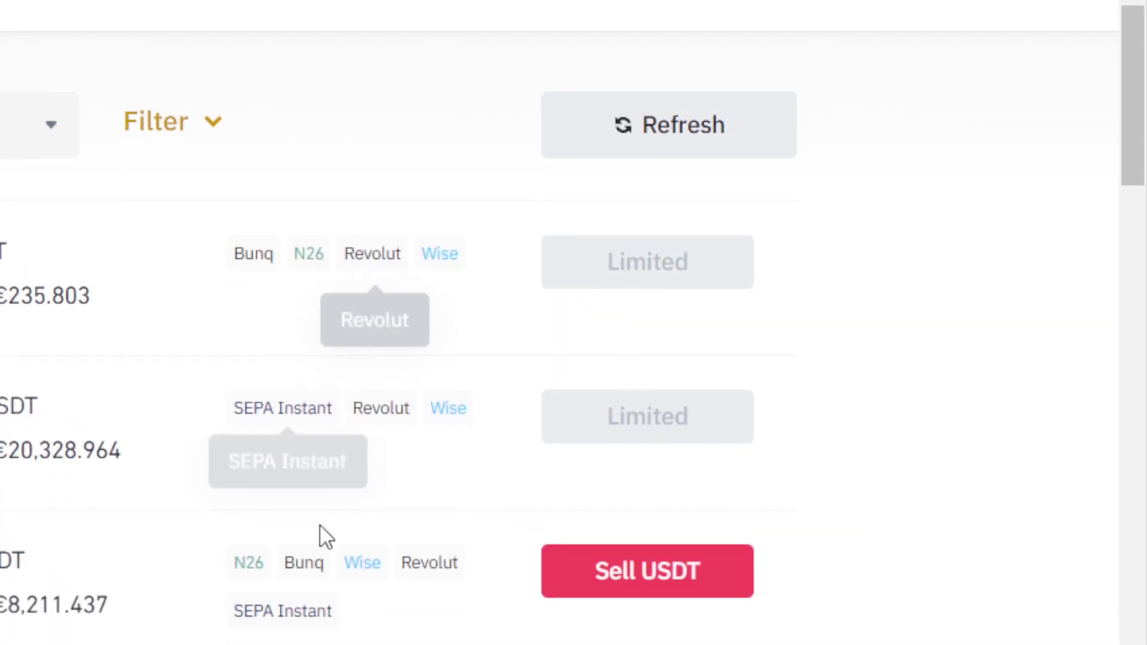
Step: Open the sell form on the 0.947 EUR offer and enter 200 USDT
left_click(684, 633)
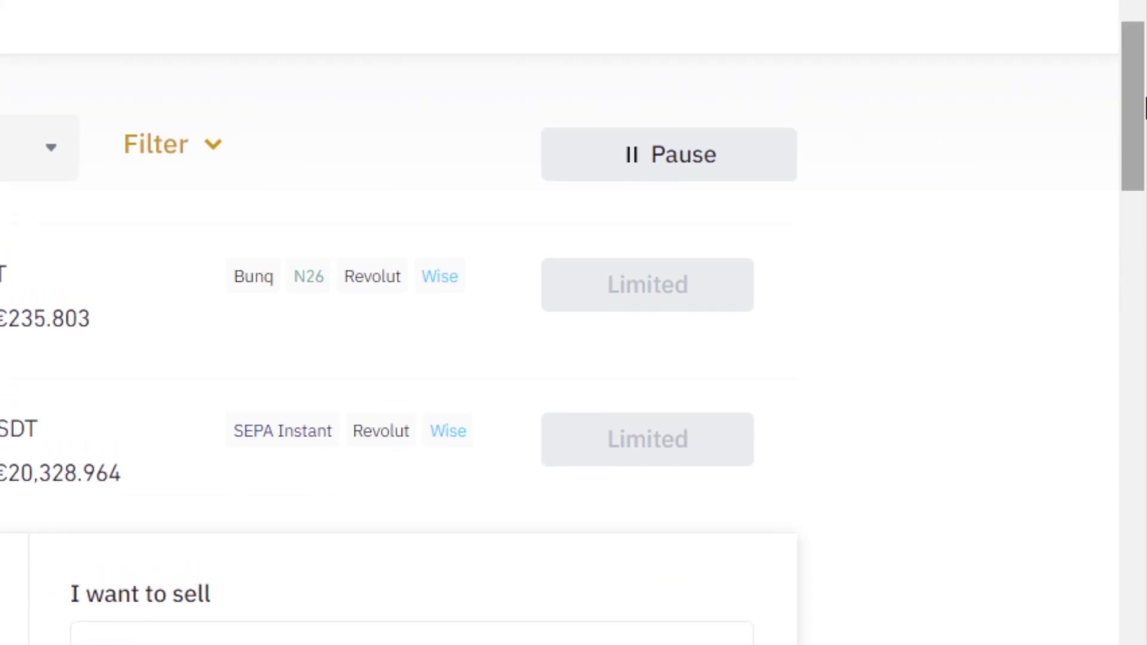
scroll(1144, 164, "down", 2)
left_click(132, 421)
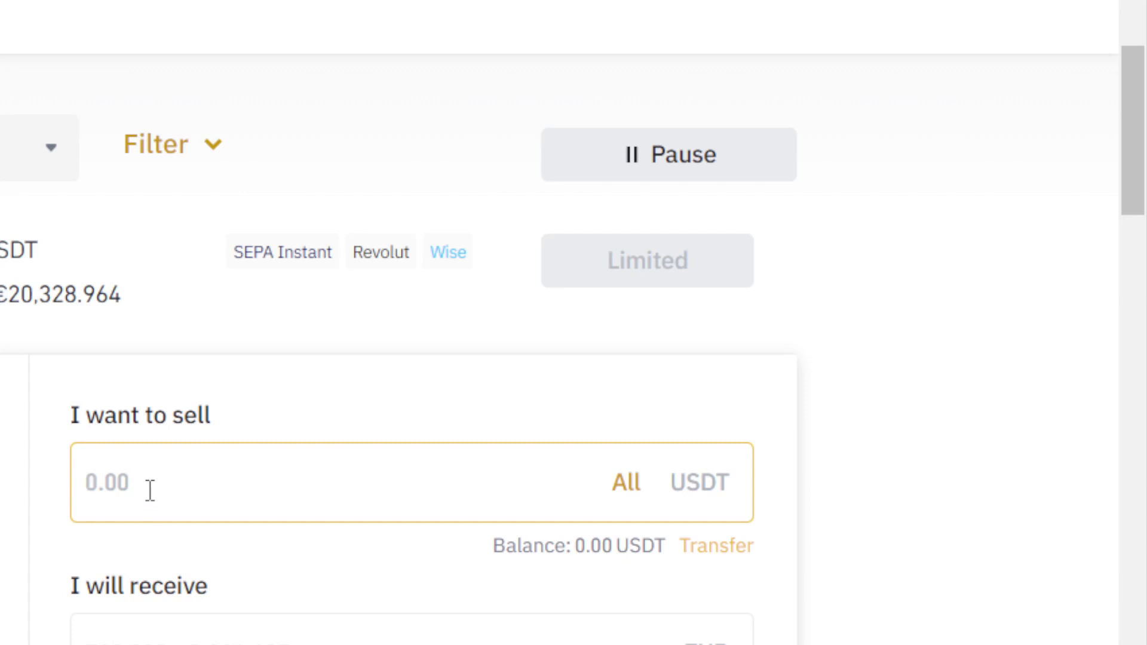
type("200")
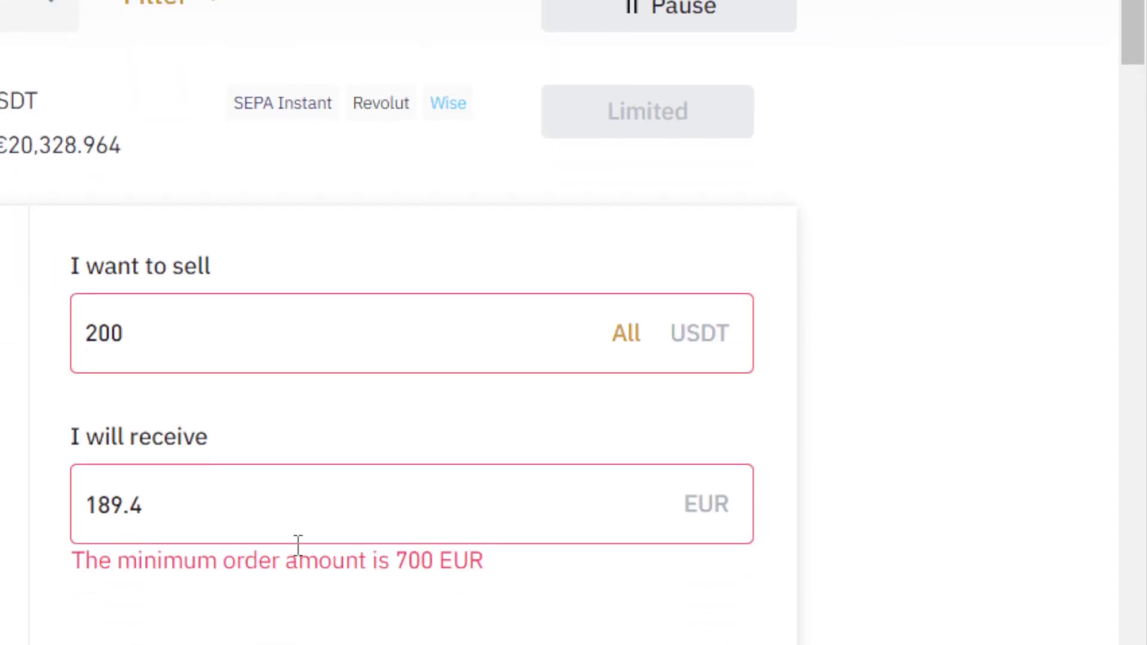
Step: Replace the amount with 800 USDT, clearing the 700 EUR minimum at 757.6 EUR
triple_click(298, 560)
double_click(208, 342)
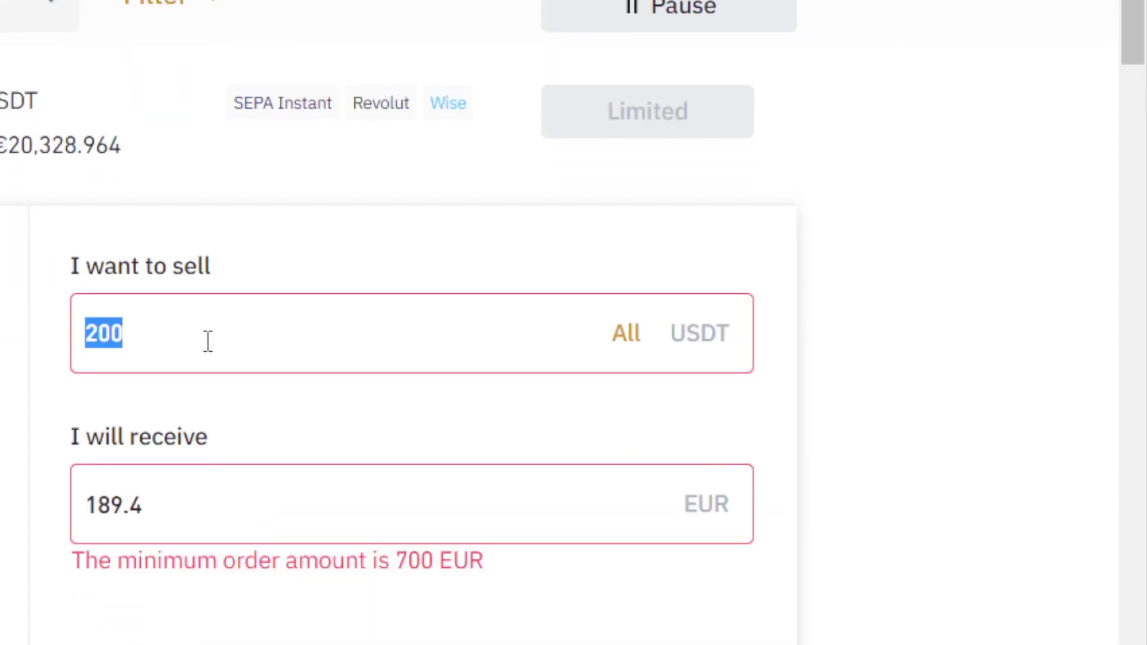
scroll(1144, 176, "down", 4)
left_click_drag(1144, 177, 1144, 143)
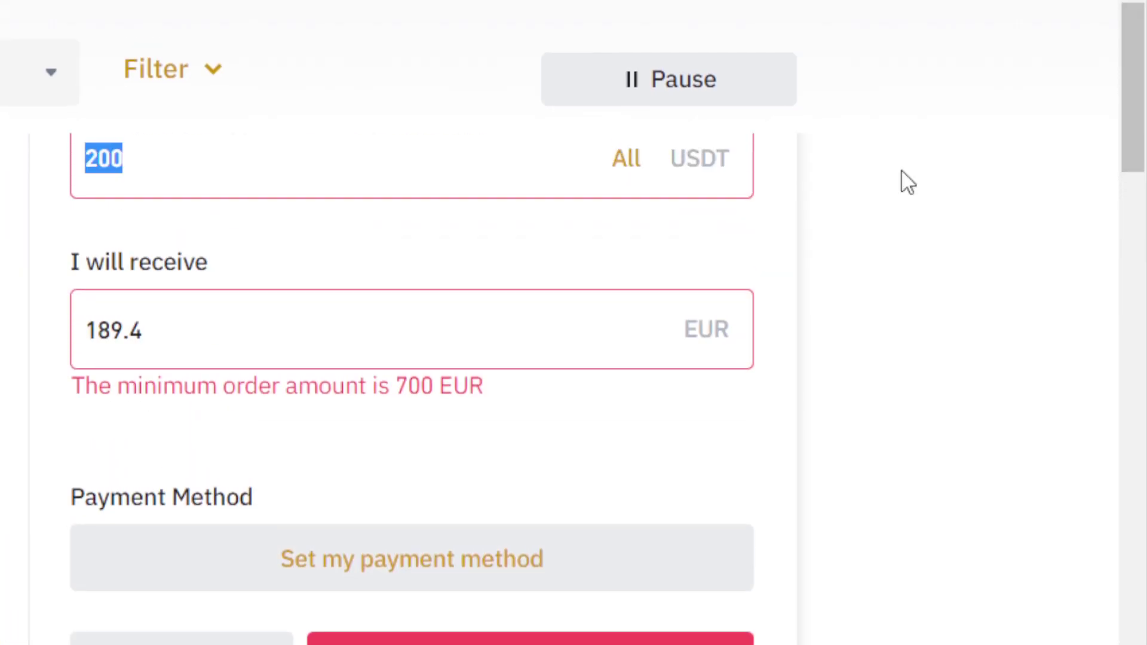
scroll(1135, 119, "up", 3)
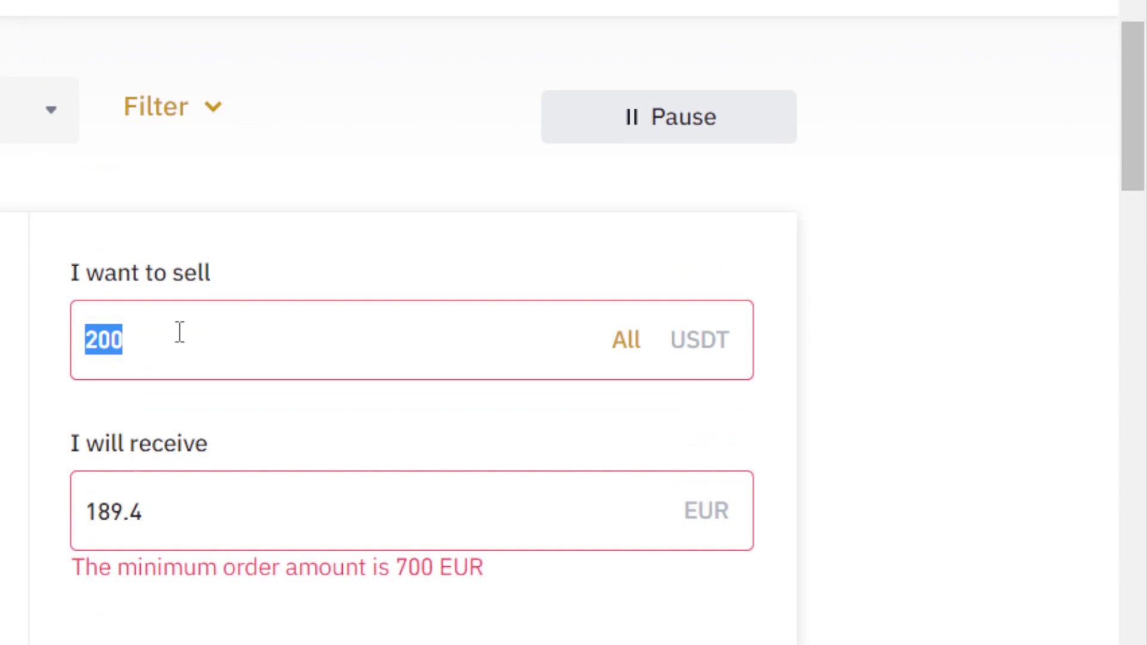
type("700")
key("BackSpace")
key("BackSpace")
key("BackSpace")
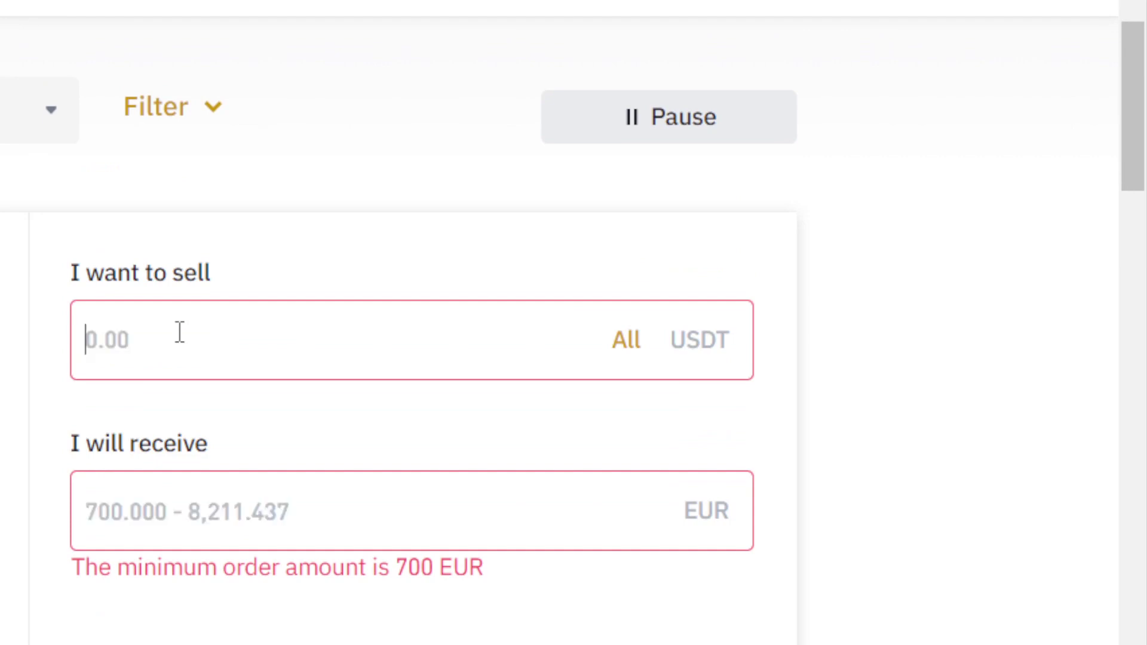
type("800")
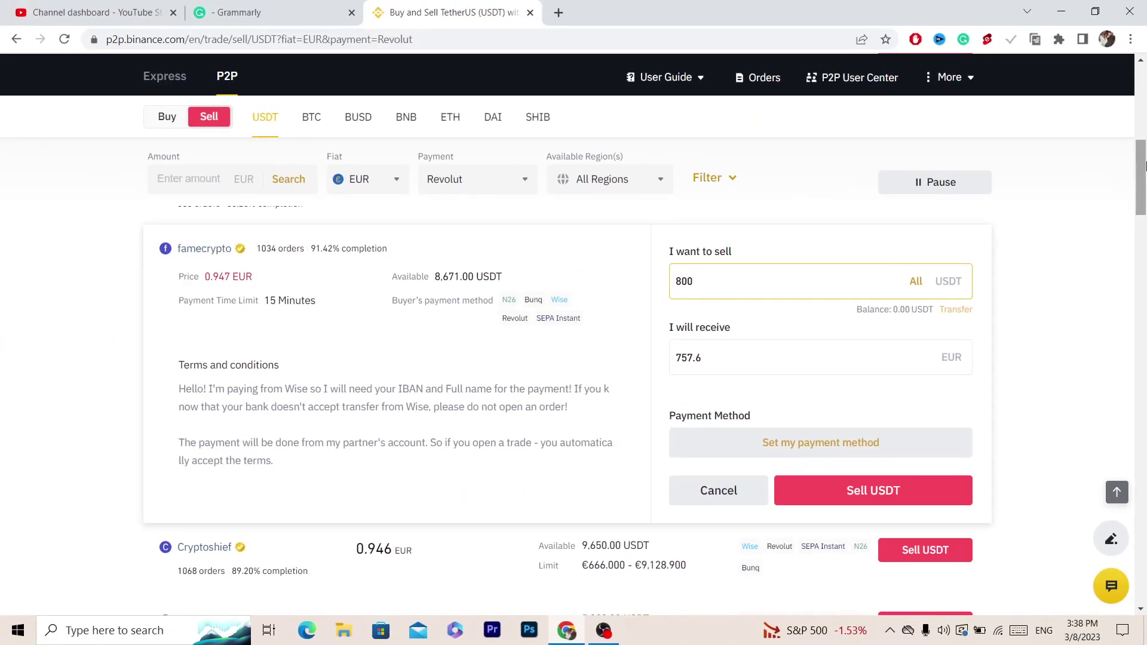
scroll(912, 251, "up", 10)
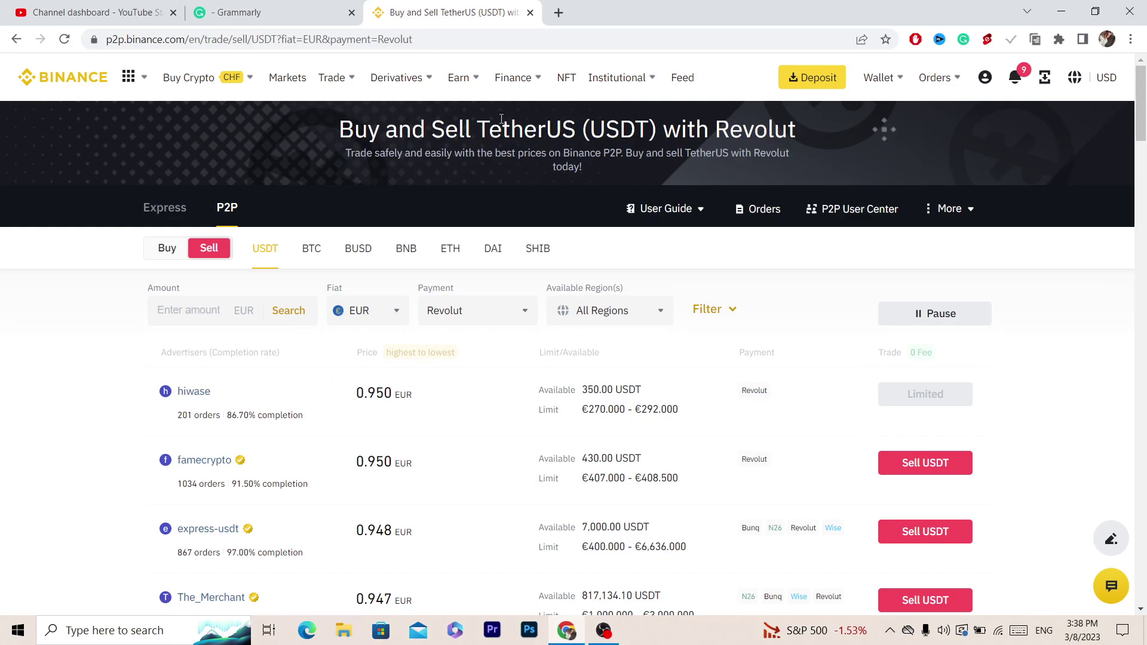
Step: Highlight the banner title and subtitle at the top of the EUR Revolut sell offers page
triple_click(502, 118)
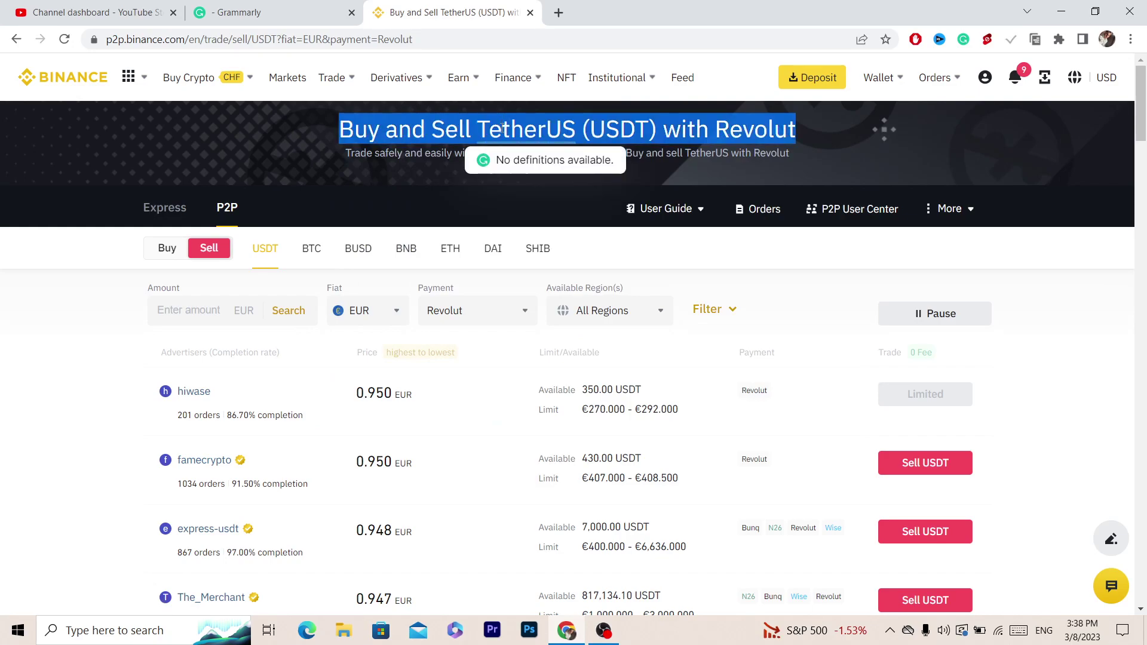
triple_click(435, 153)
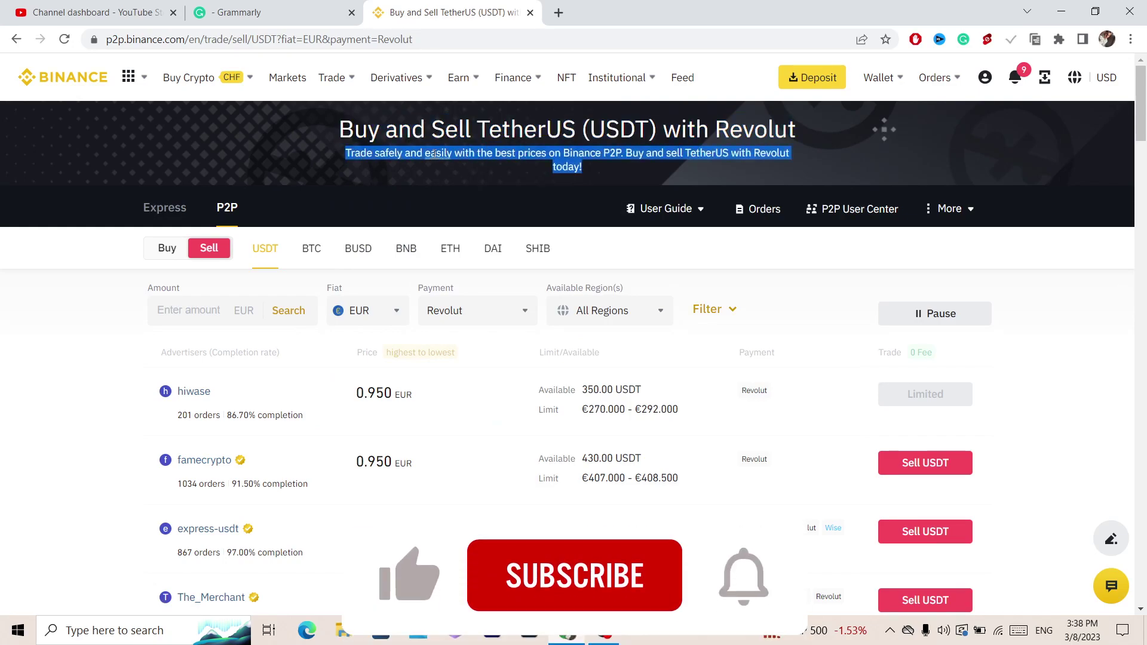
left_click(507, 192)
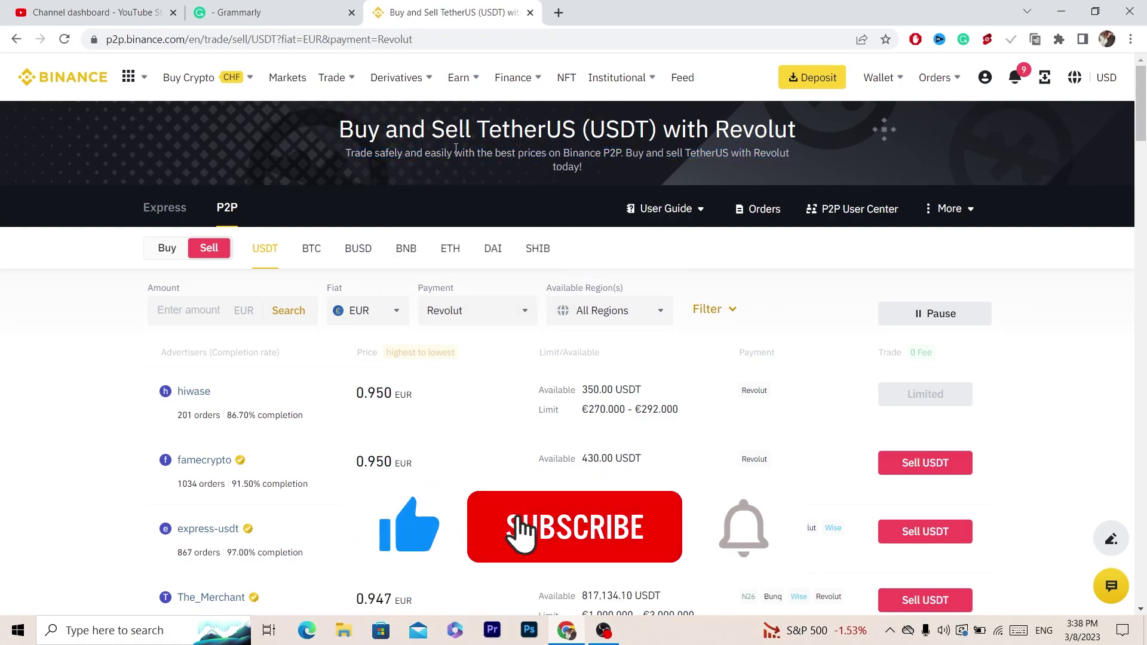